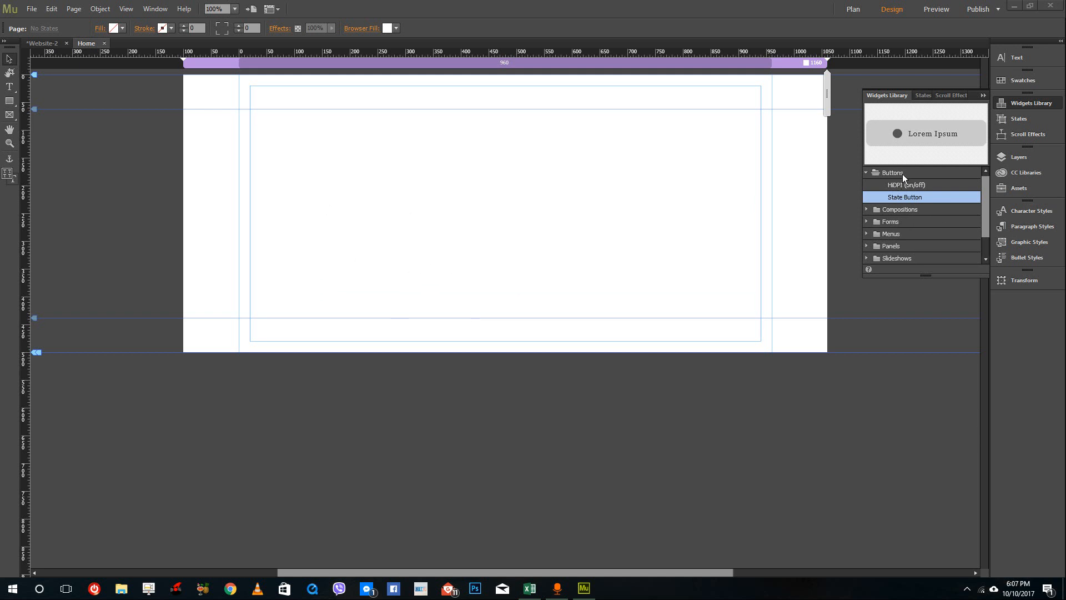
Add a State Button widget near the middle of the Home page
left_click_drag(903, 199, 275, 165)
left_click_drag(387, 167, 564, 209)
left_click(574, 227)
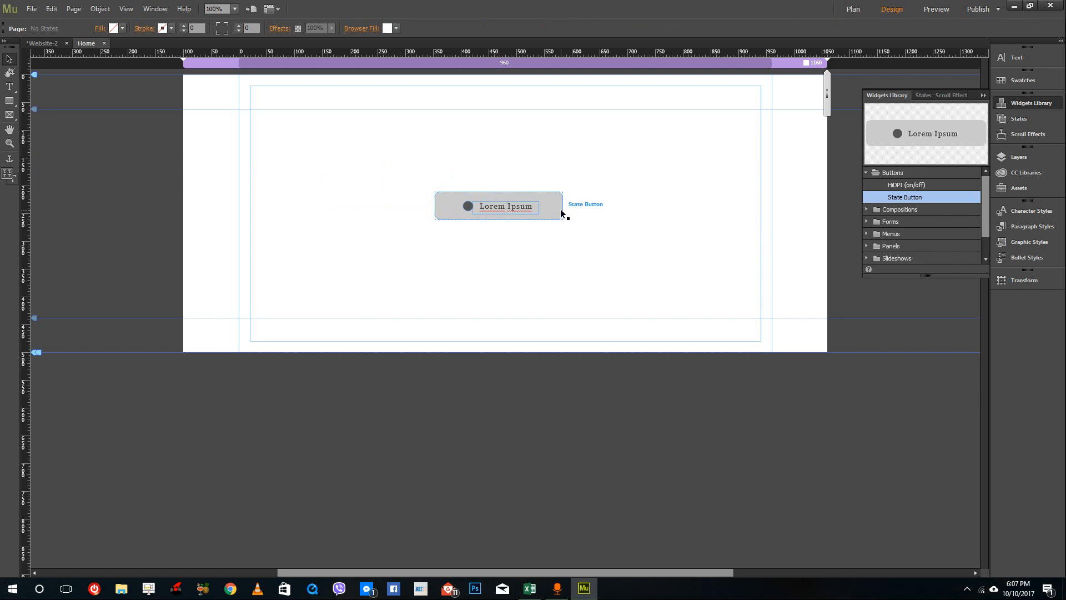
left_click(561, 213)
left_click(591, 234)
Set the button's corner radius to 54, rounding only its top-left and bottom-right corners, and keep it unrotated
left_click(447, 206)
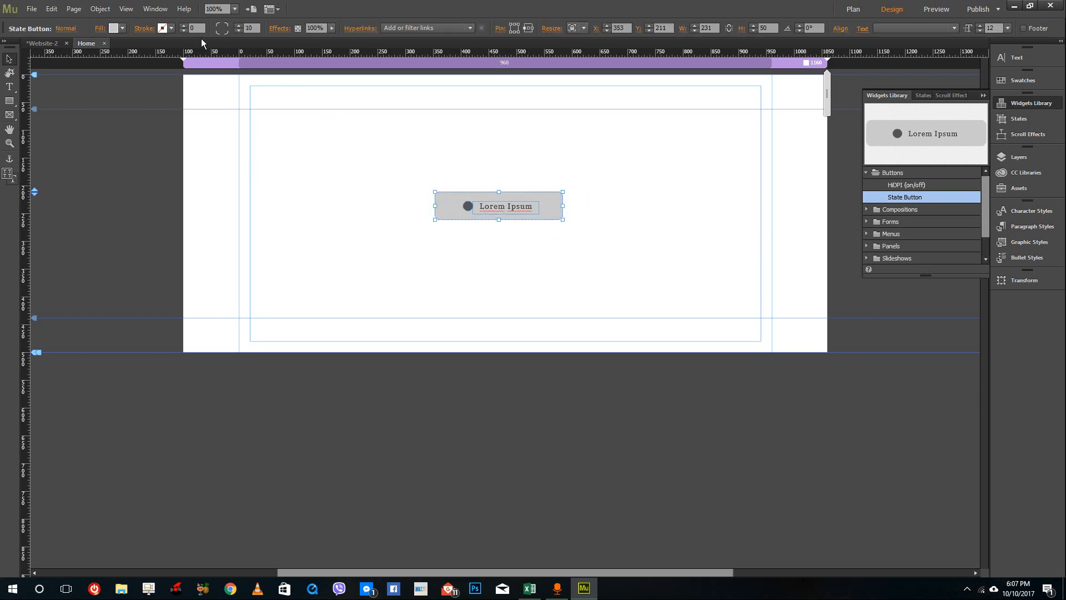
left_click(238, 27)
left_click_drag(568, 228, 561, 226)
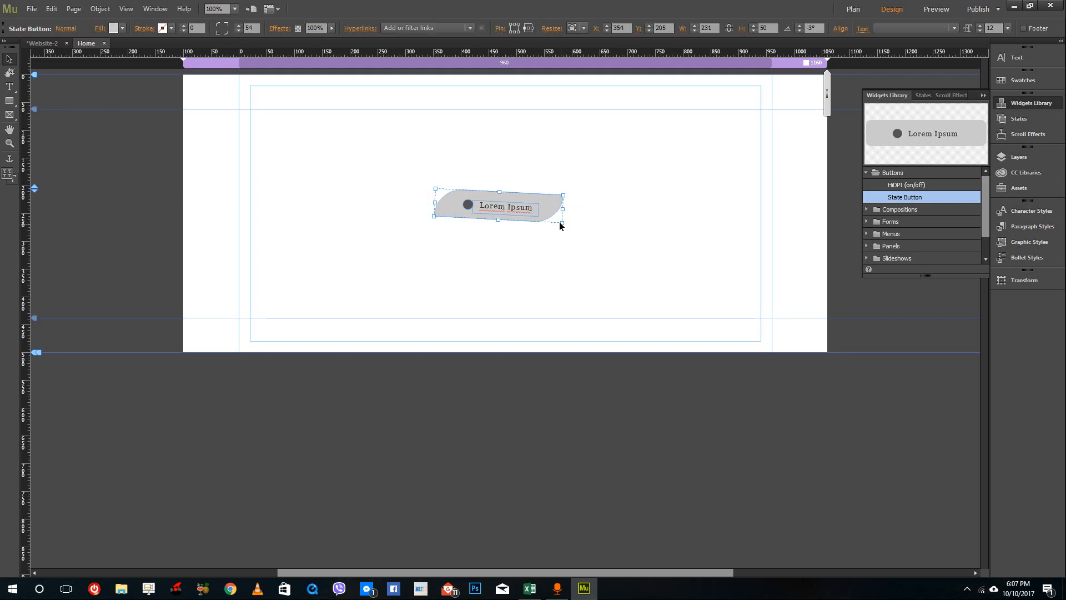
key("ctrl+z")
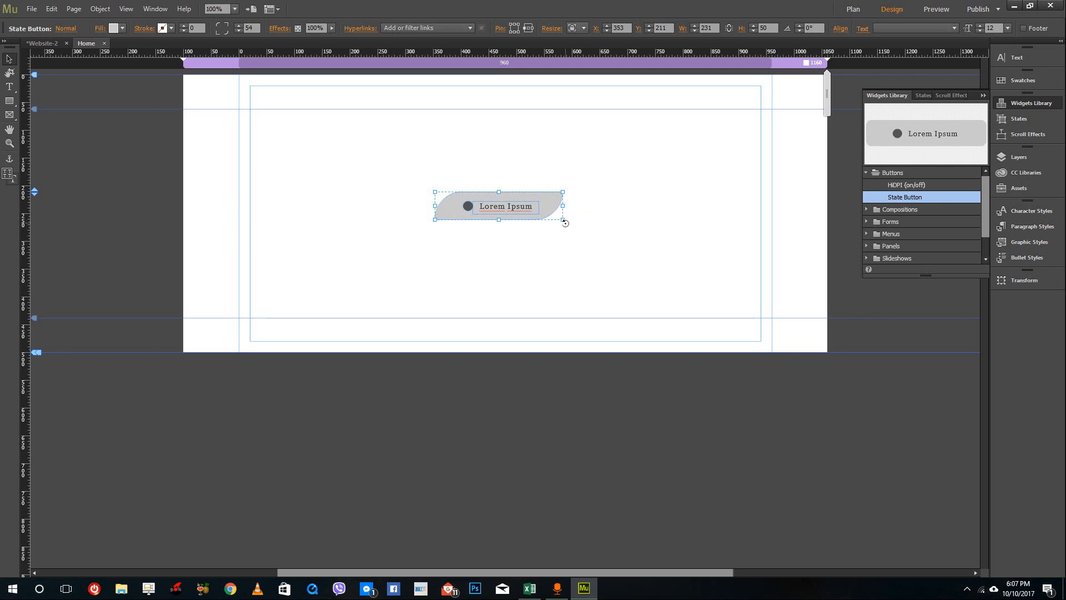
Enlarge the button to about 272 by 81 pixels and delete the dark circle beside its label
left_click_drag(563, 220, 587, 238)
left_click(603, 239)
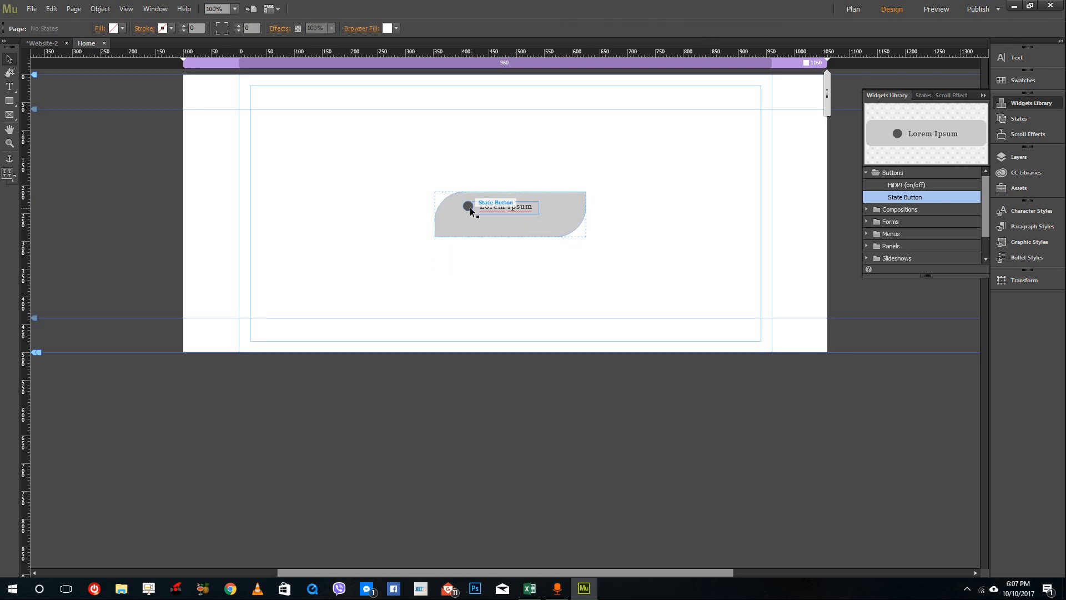
left_click(470, 211)
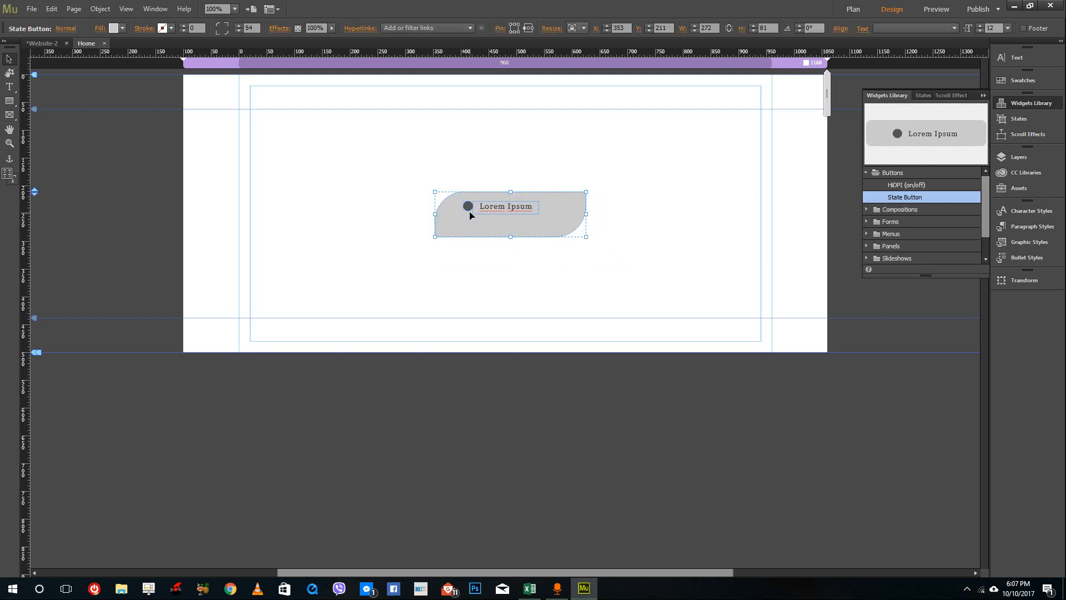
left_click(470, 209)
key("Delete")
Centre the label inside the button and replace its text with "Adobe Site"
left_click(523, 212)
left_click_drag(519, 206, 524, 215)
key("ctrl+z")
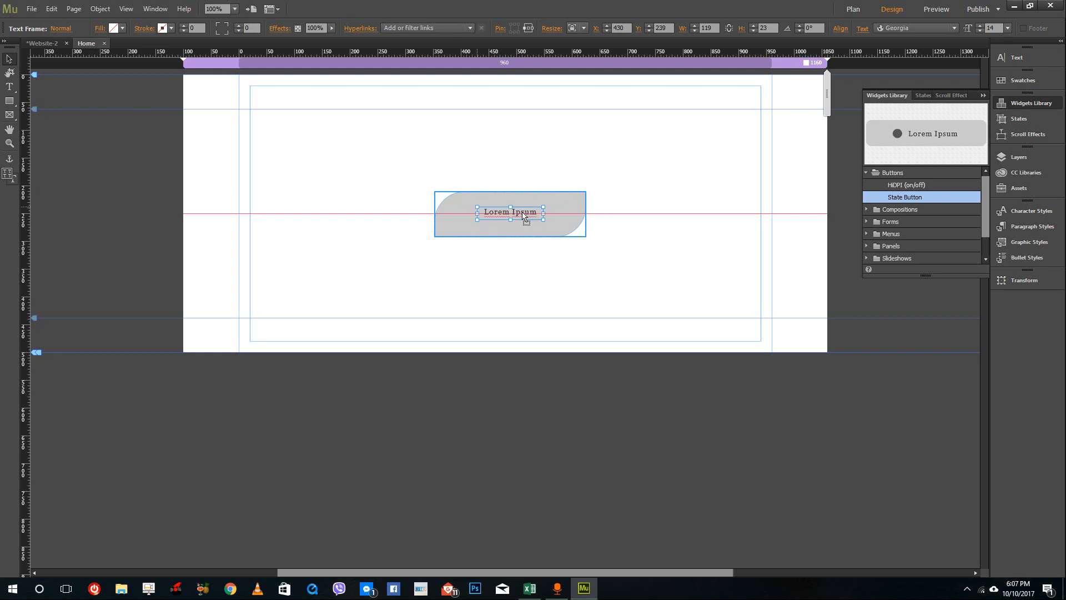
double_click(523, 214)
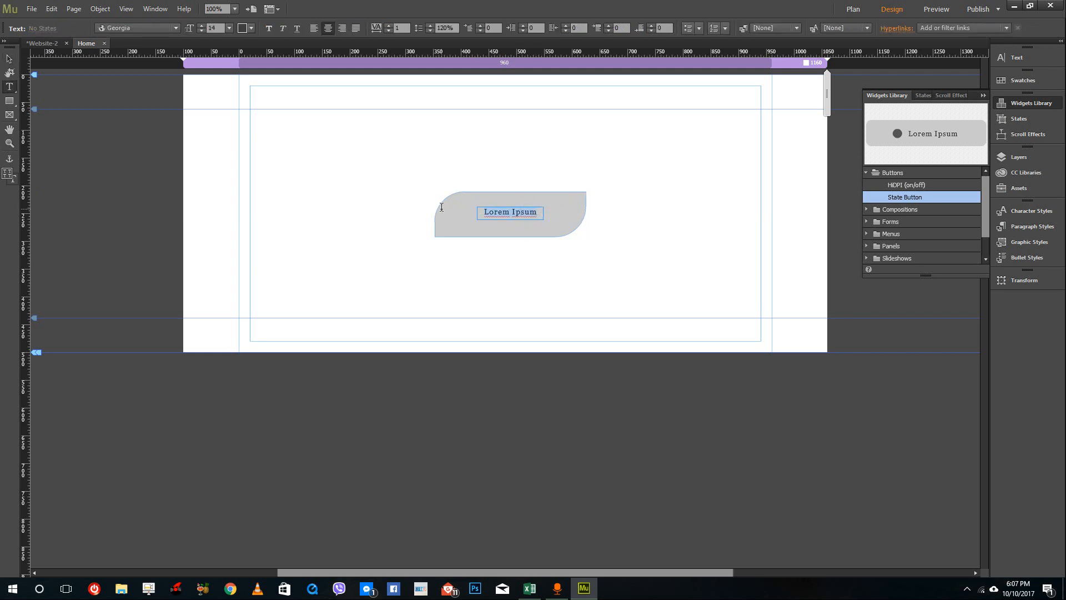
key("ctrl+a")
type("Adobe Site")
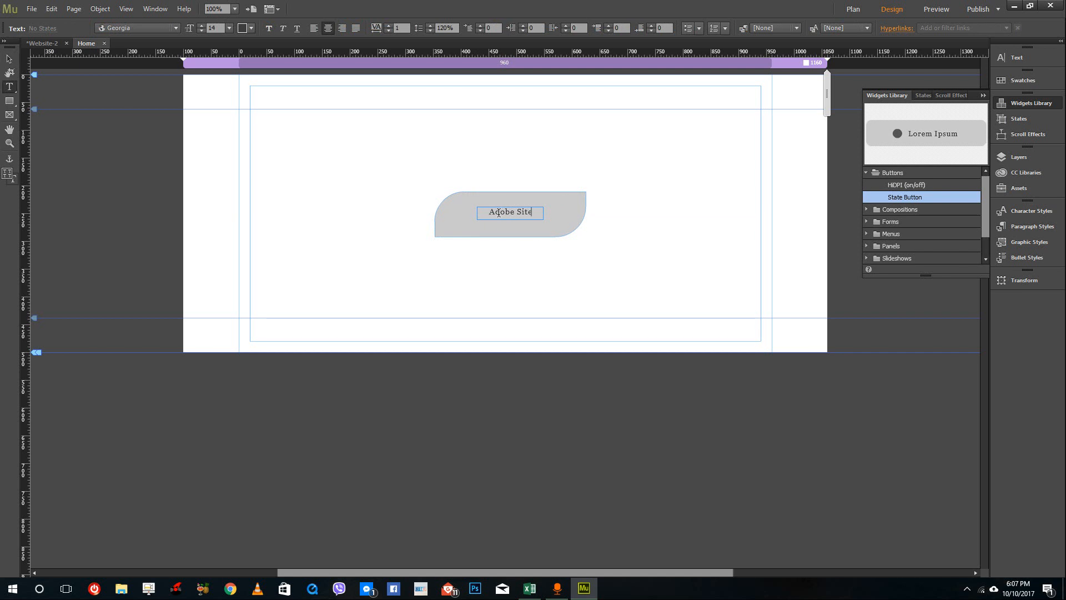
left_click(9, 59)
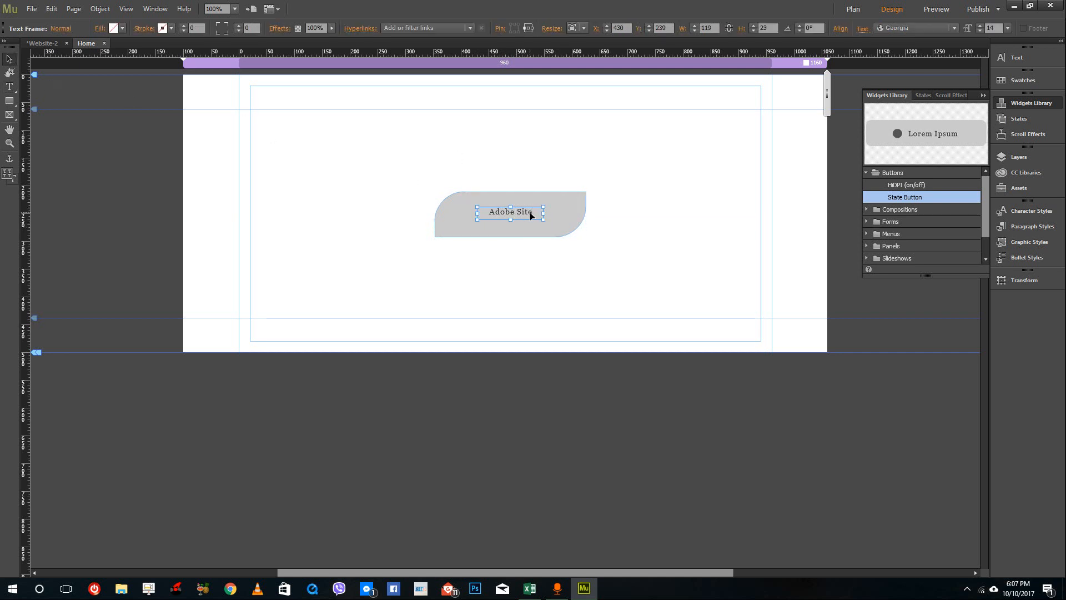
Try the Cookie font on the button label, and settle on Arial in bold
double_click(530, 215)
key("ctrl+a")
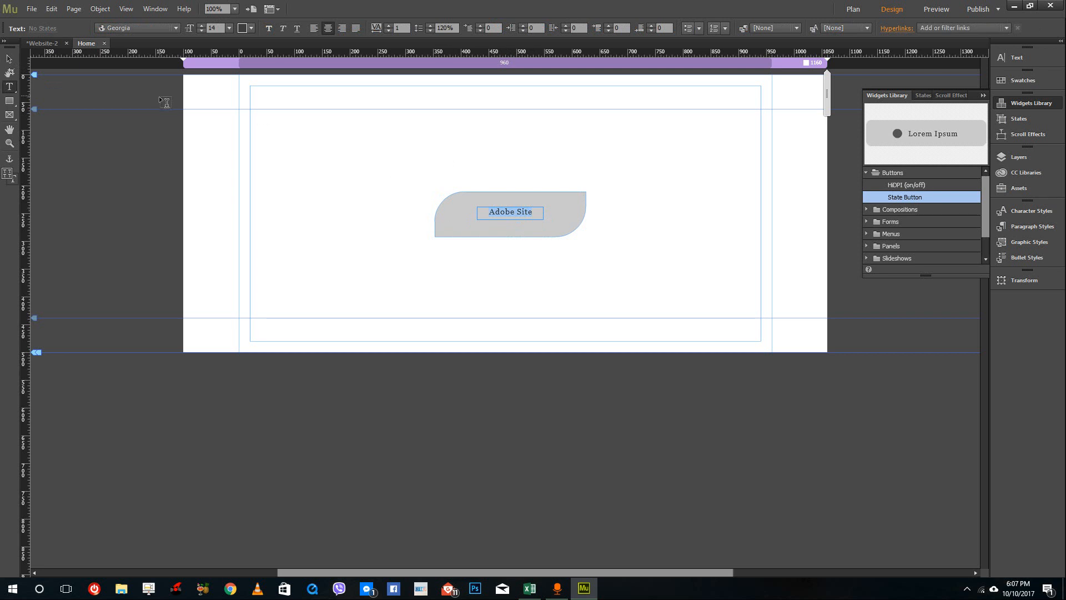
left_click(172, 28)
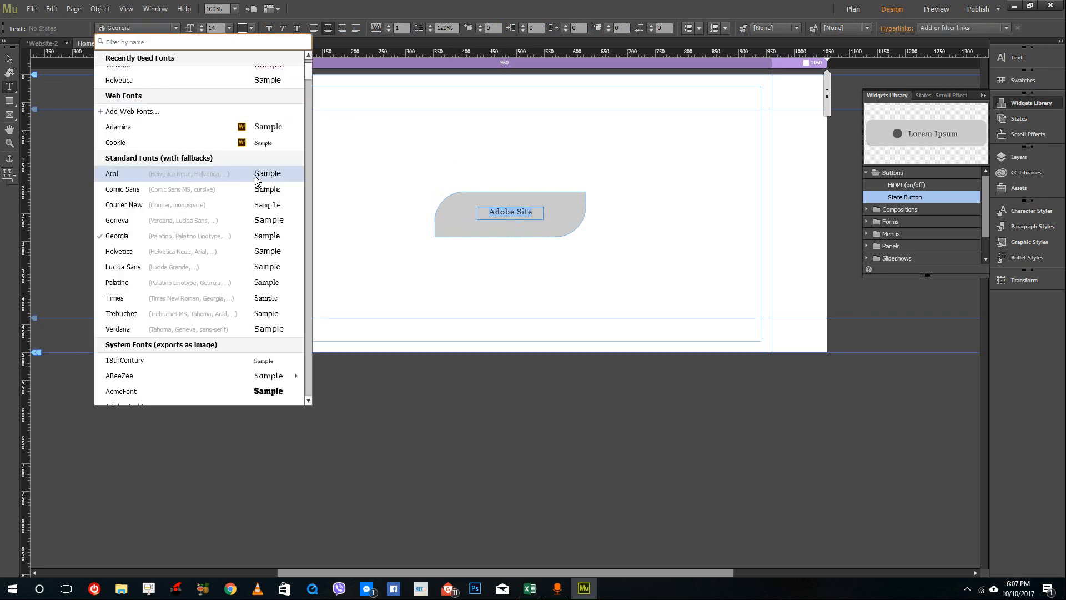
left_click(195, 145)
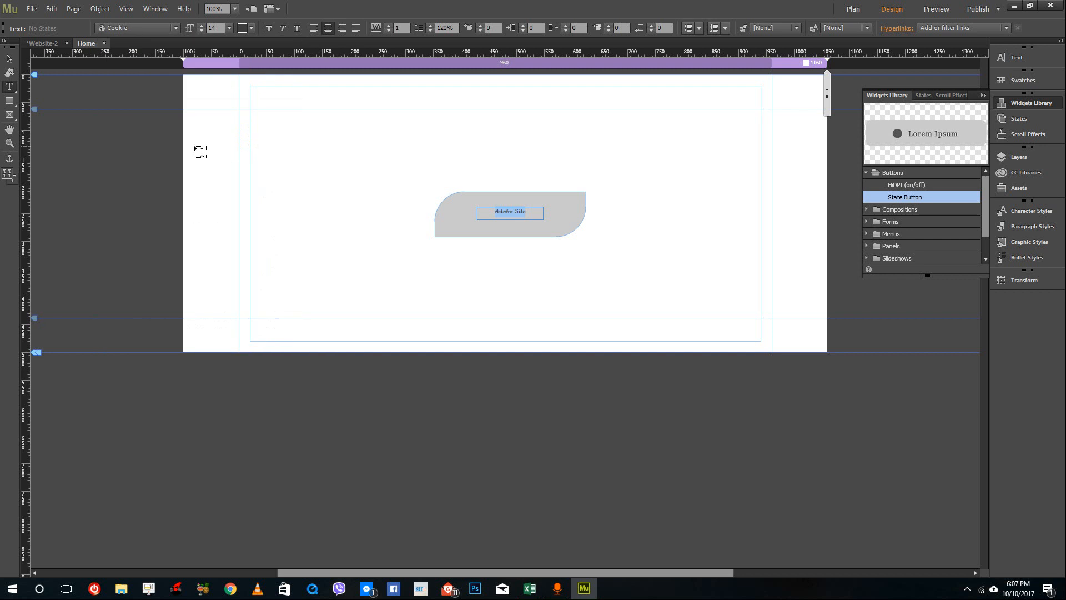
left_click(172, 28)
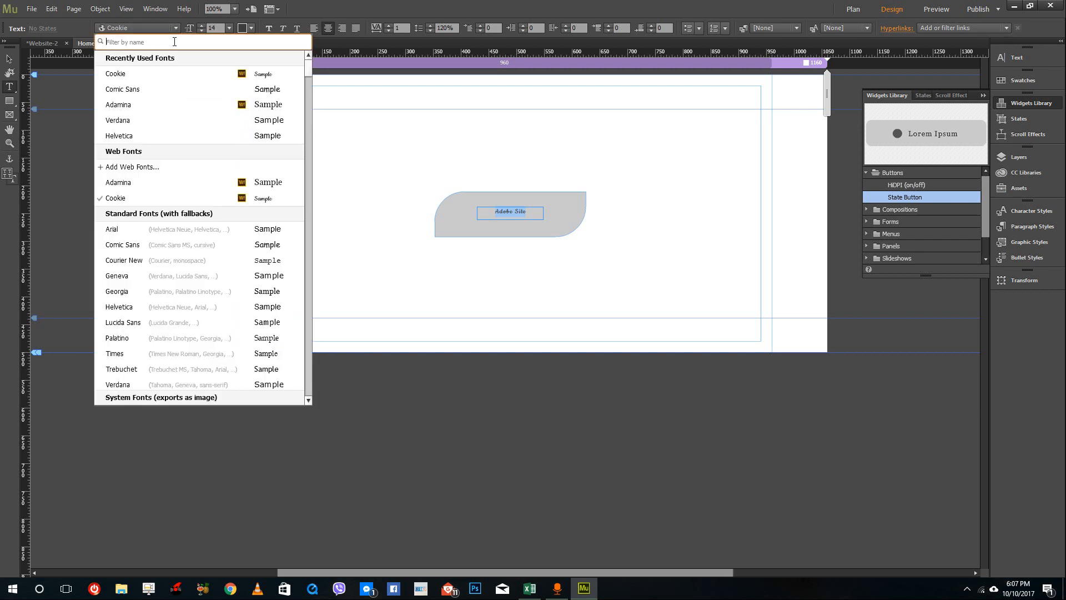
left_click(274, 227)
left_click(269, 31)
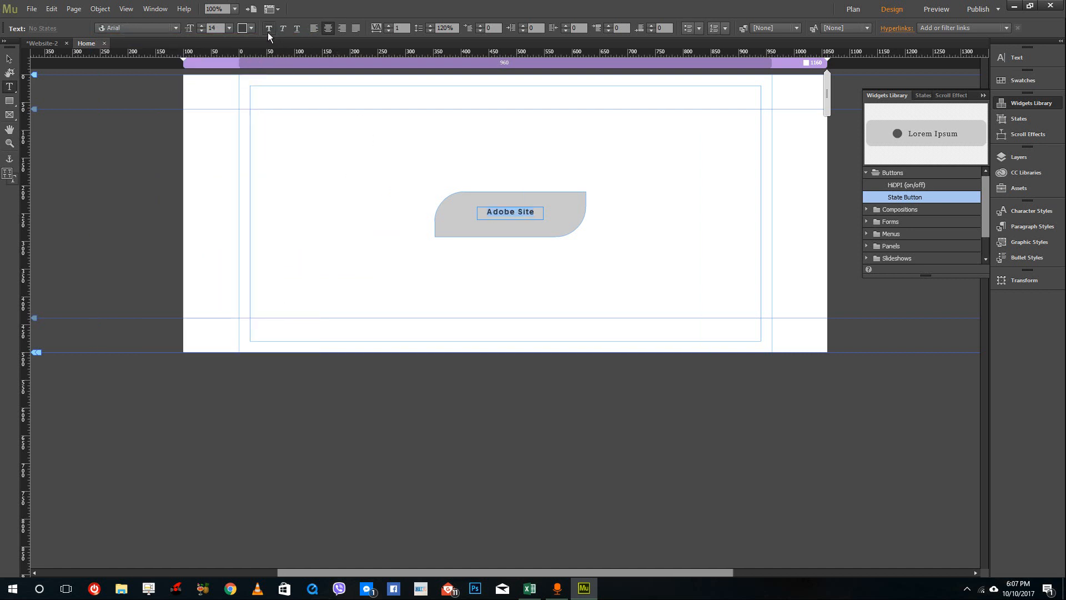
left_click(9, 59)
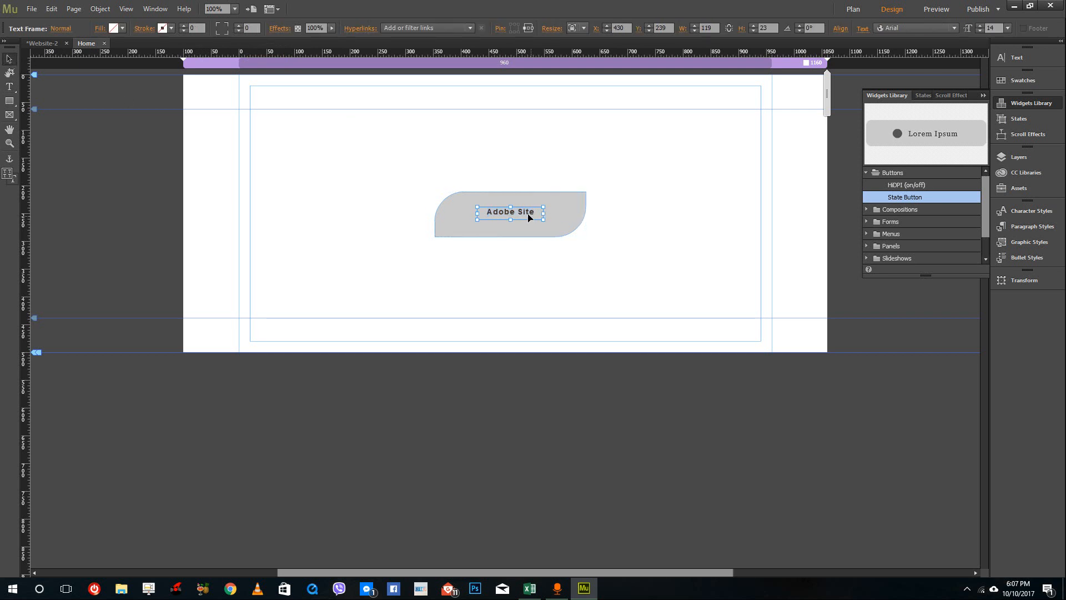
Increase the button label's font size to 24
double_click(524, 214)
key("ctrl+a")
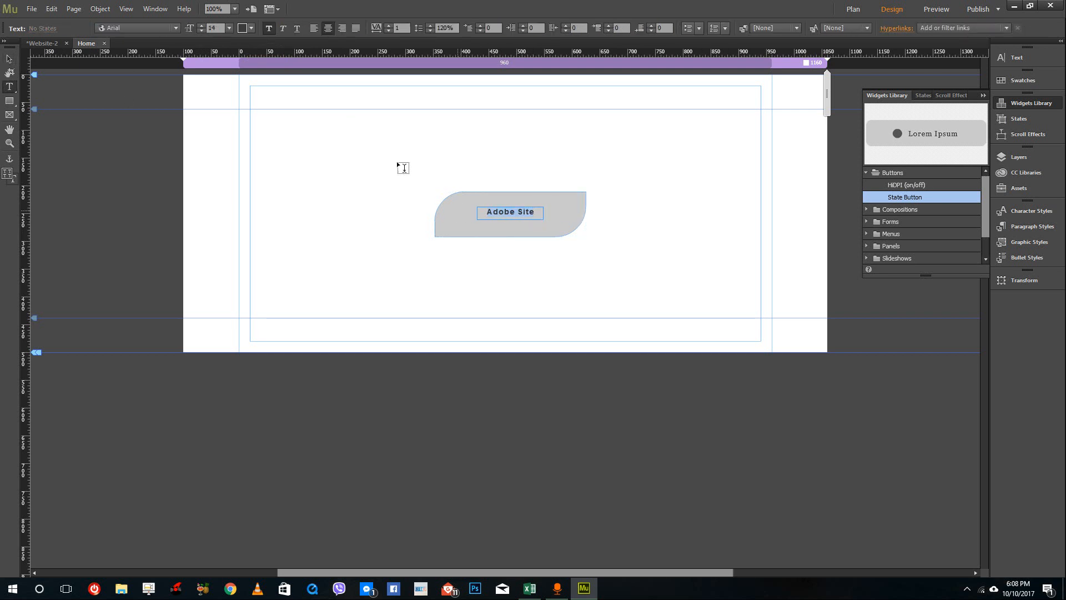
left_click(201, 27)
left_click(201, 27)
left_click(201, 26)
left_click(201, 27)
left_click(201, 26)
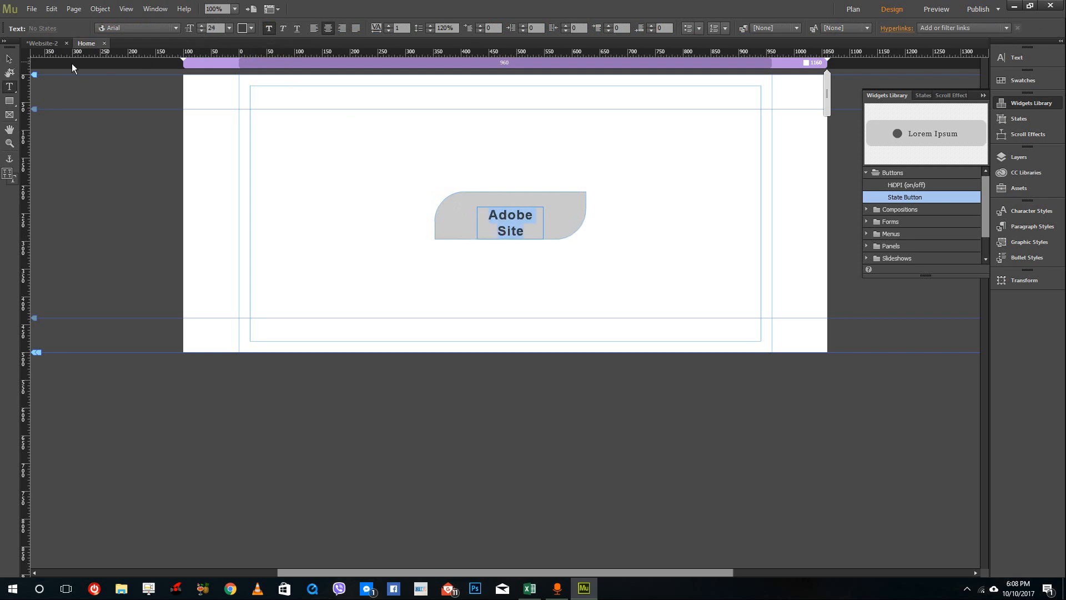
left_click(9, 58)
Widen the label's text frame to about 160 pixels so the text fits on one line, and centre it horizontally in the button
left_click_drag(510, 223, 538, 217)
left_click(621, 215)
double_click(538, 215)
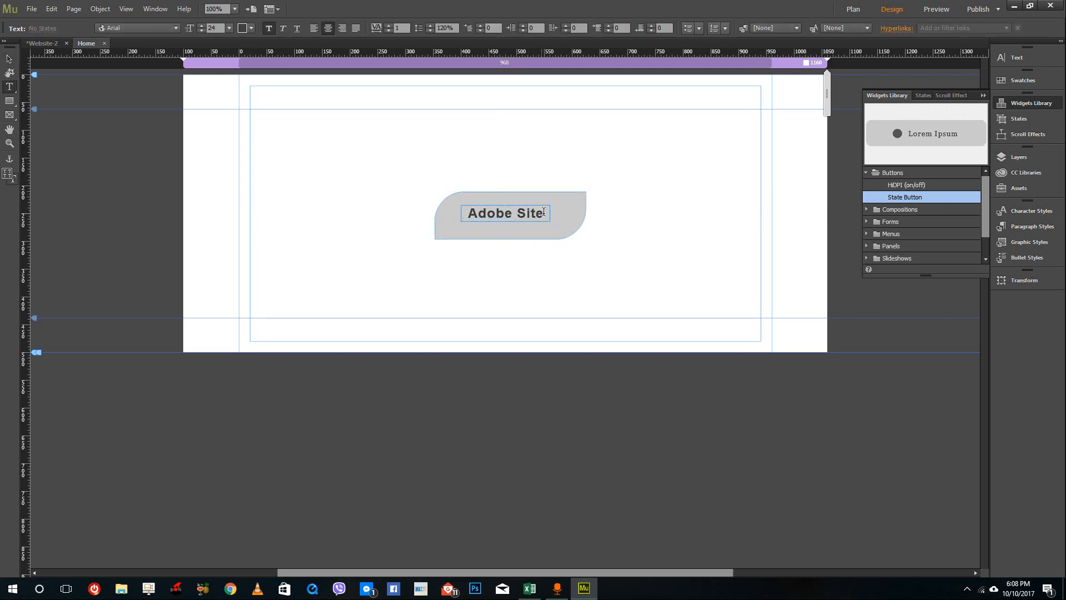
key("Escape")
left_click_drag(520, 217, 525, 220)
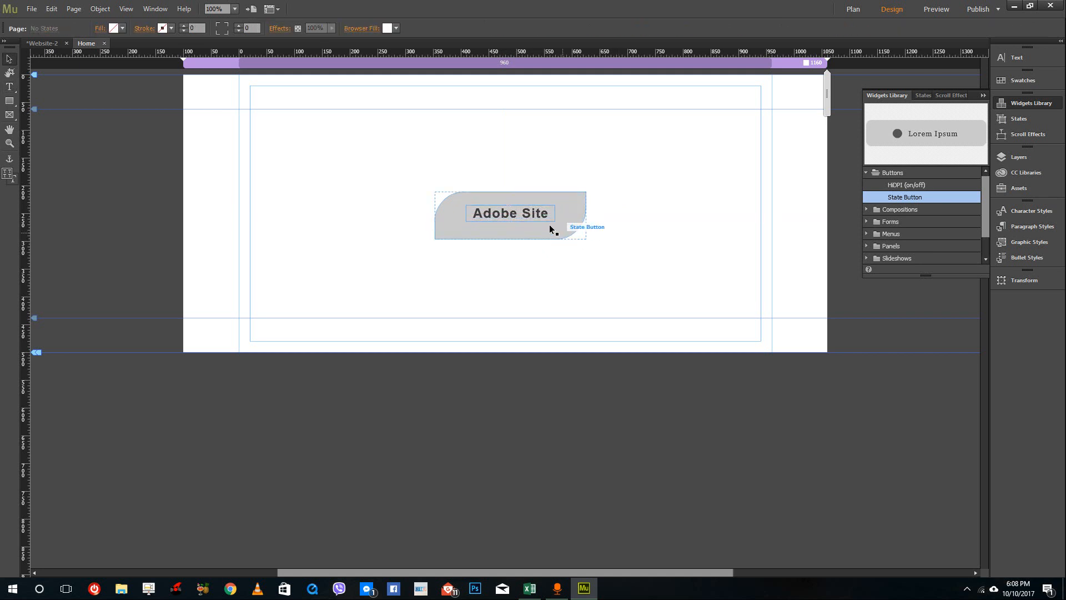
Change the color of the "Adobe Site" label text to white
triple_click(527, 215)
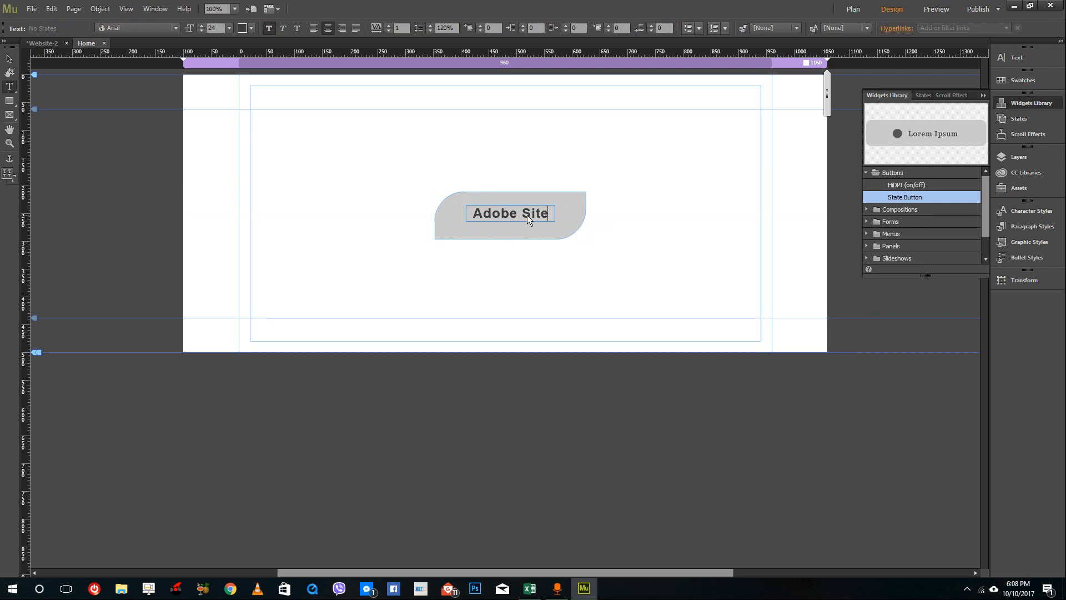
left_click(251, 27)
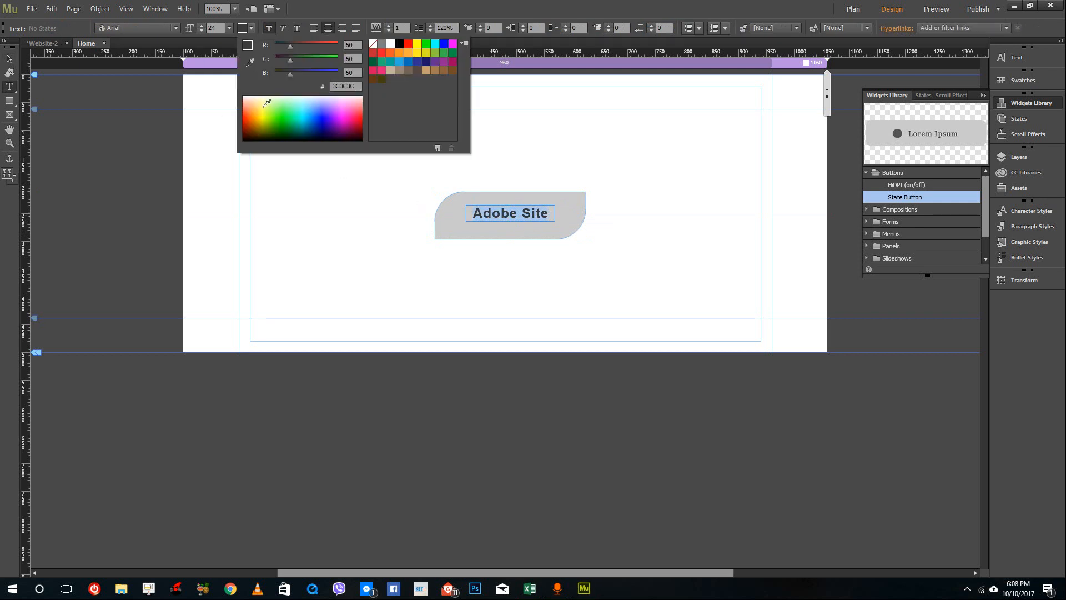
left_click(245, 95)
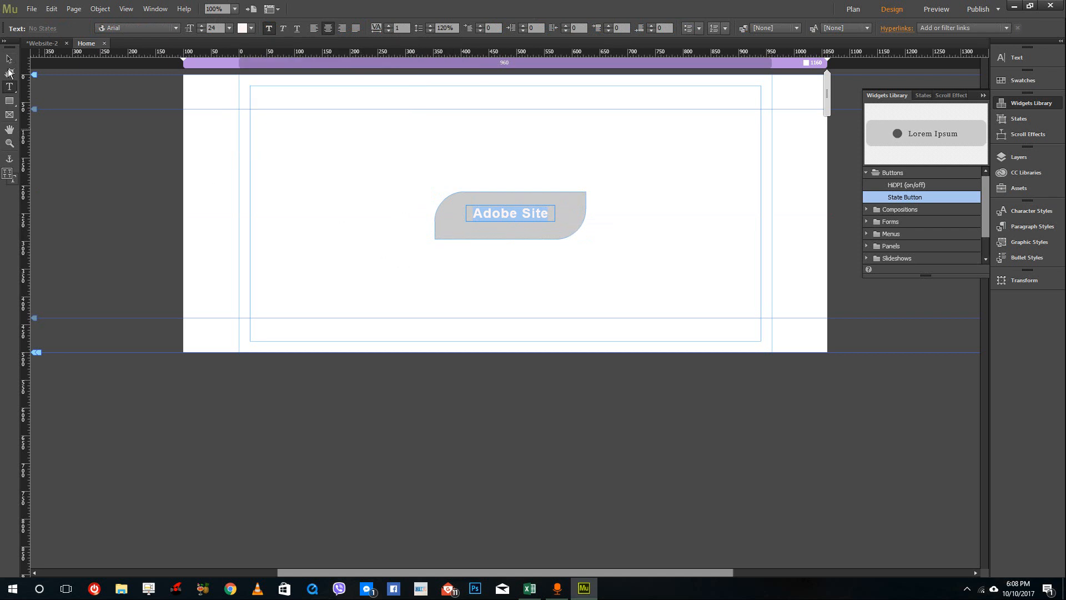
key("Escape")
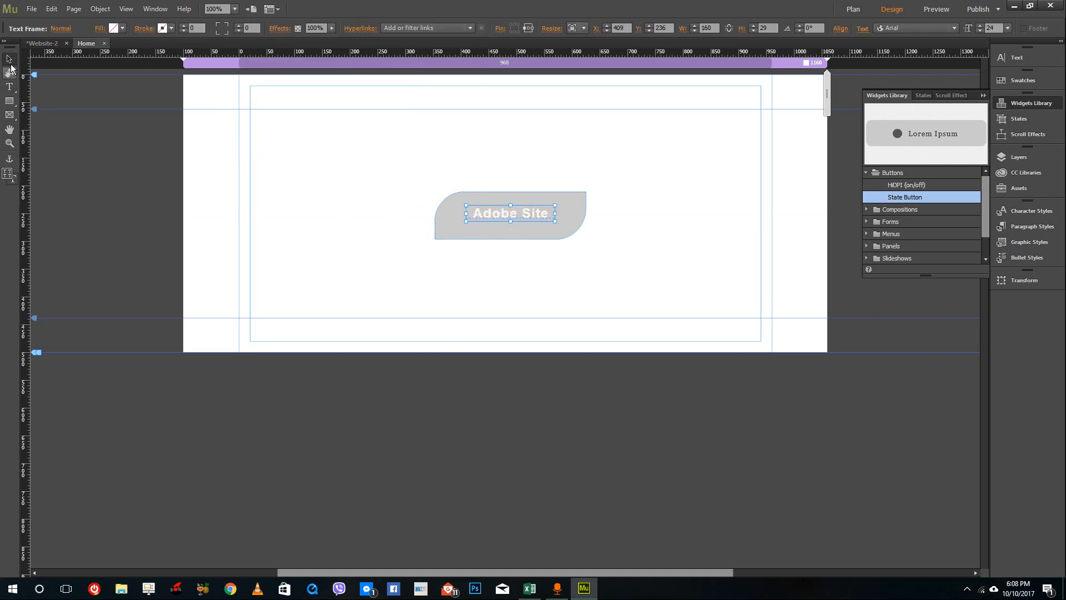
Nudge the label down 4 pixels to a Y position of 240 inside the button
left_click(514, 233)
left_click(516, 218)
key("Down")
key("Down")
key("Down")
key("Down")
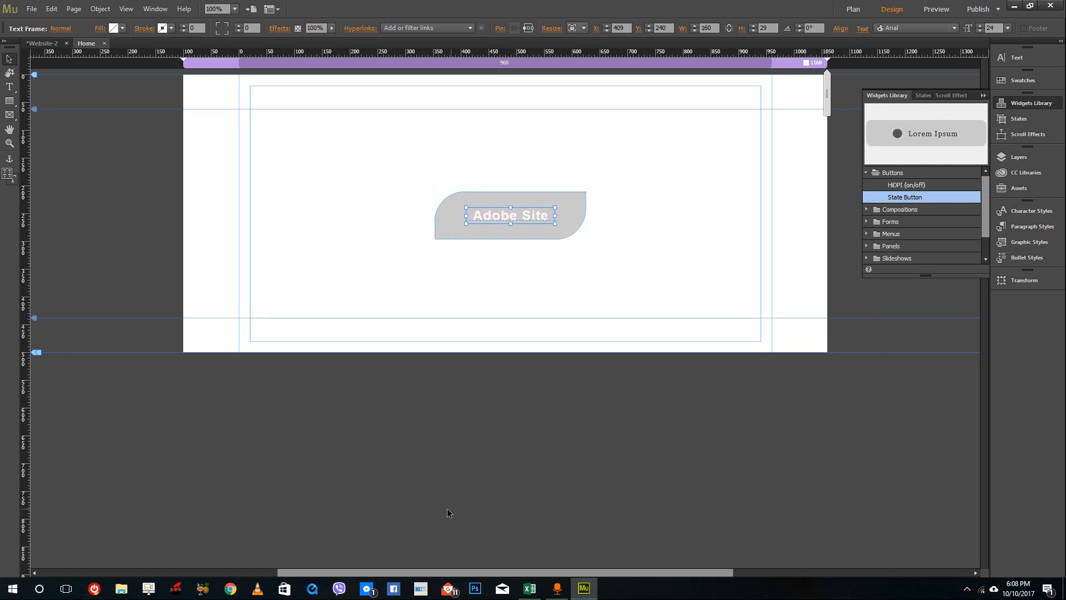
Fill the button's Normal state with red
left_click(577, 223)
left_click(115, 28)
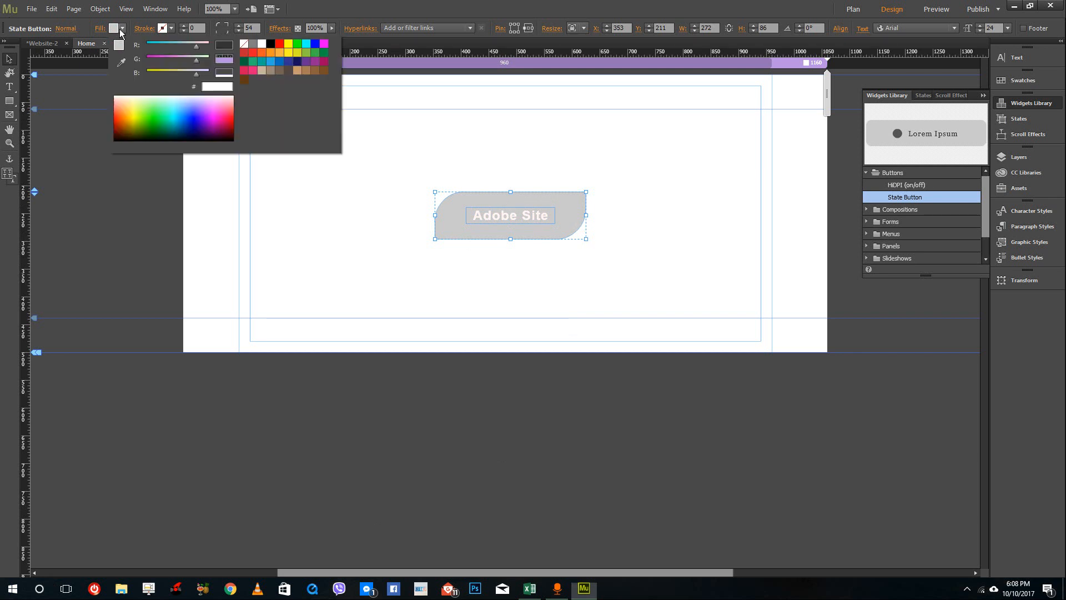
left_click(117, 116)
left_click(279, 217)
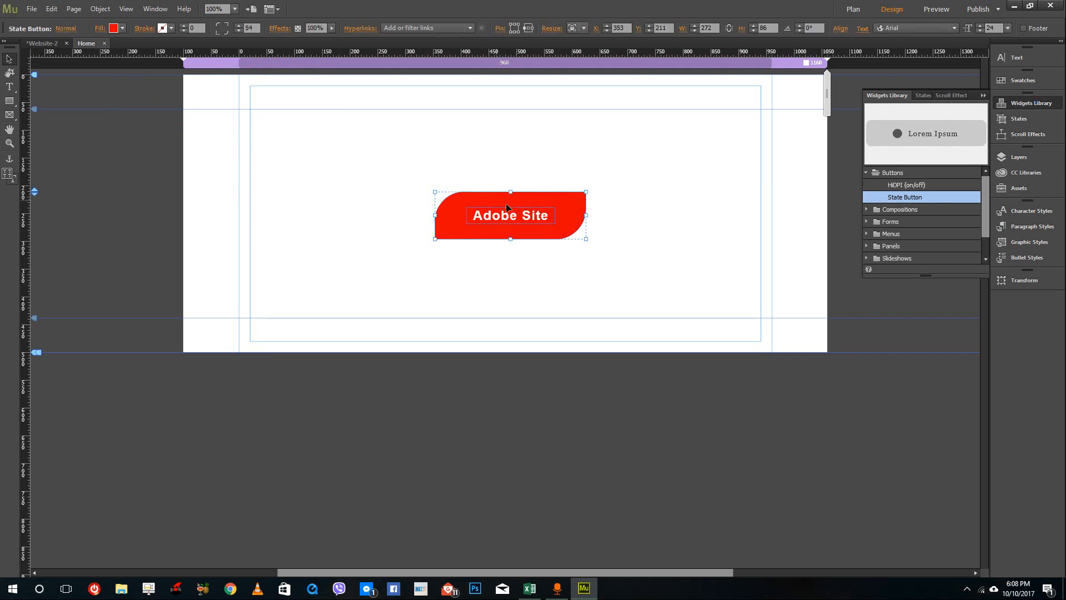
Switch the button to its Rollover state and fill it with bright green
left_click(64, 28)
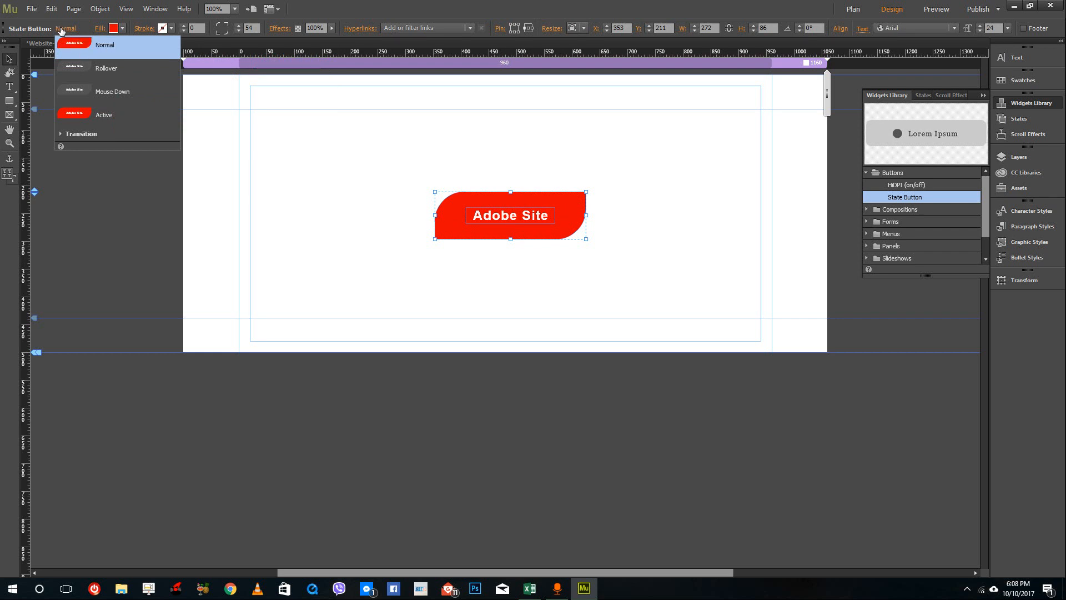
left_click(125, 69)
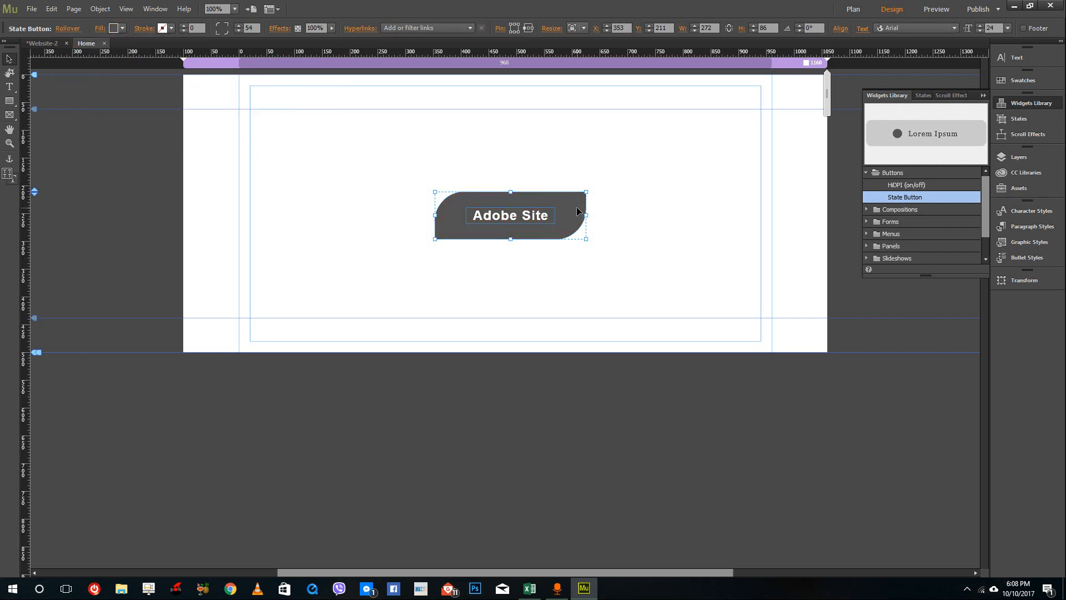
left_click(122, 28)
left_click(156, 99)
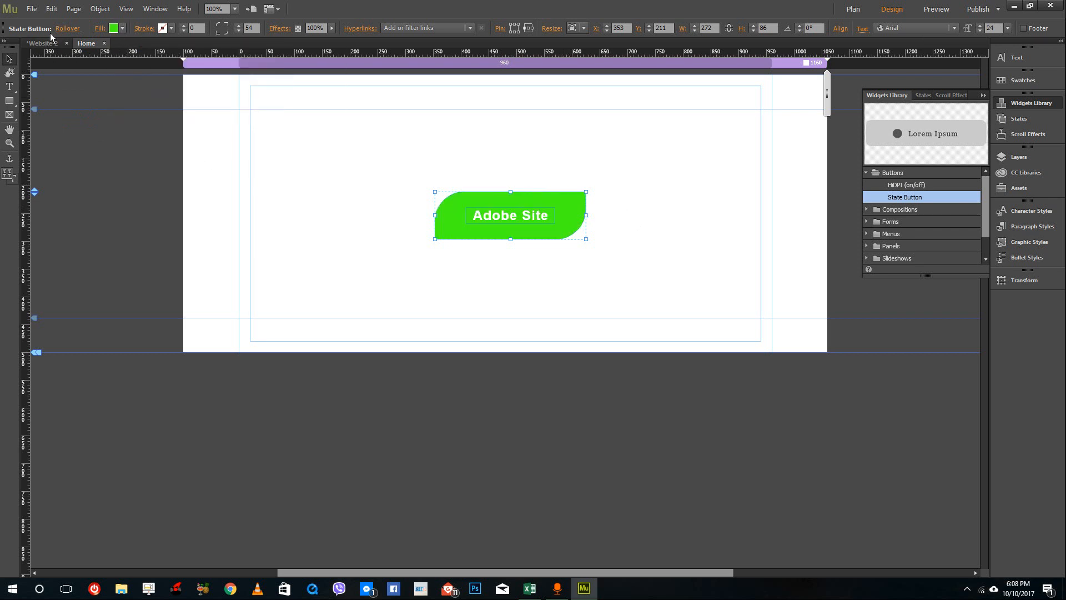
Switch the button to its Mouse Down state and fill it with blue (1234FF)
left_click(68, 28)
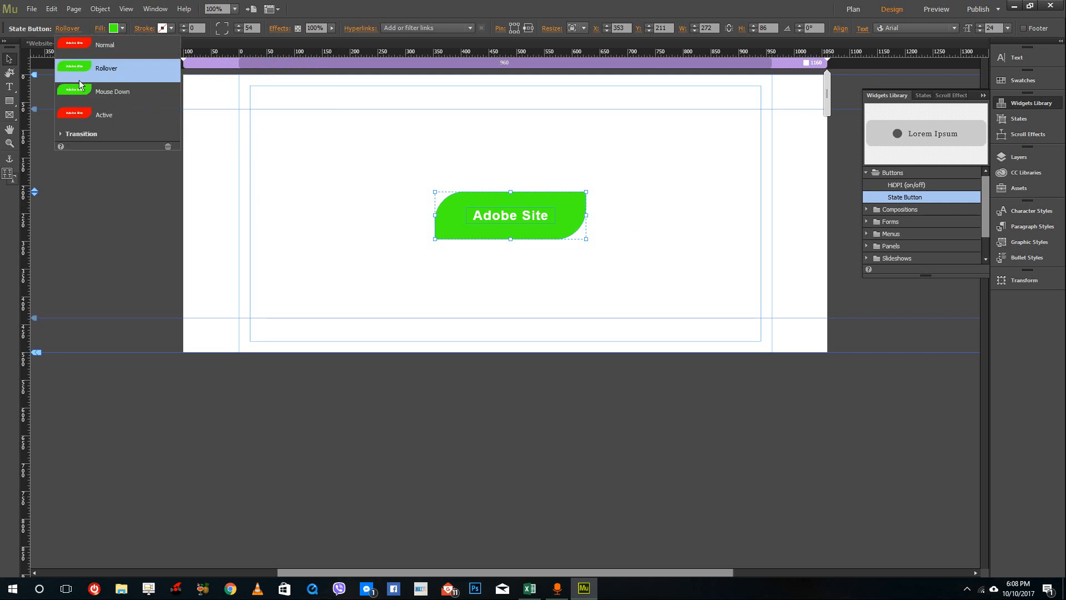
left_click(120, 95)
left_click(129, 29)
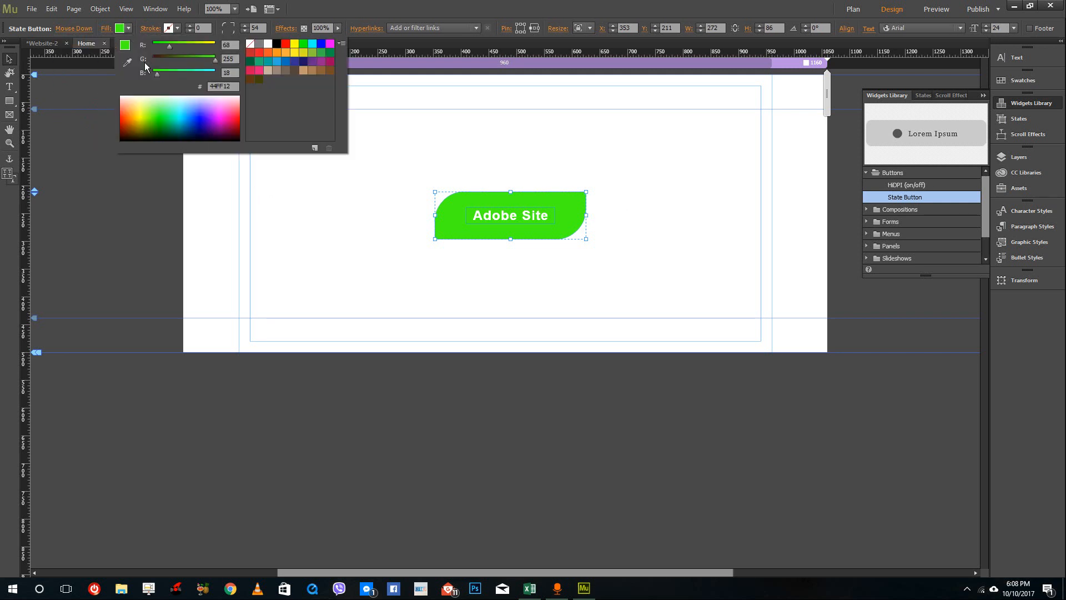
left_click(200, 113)
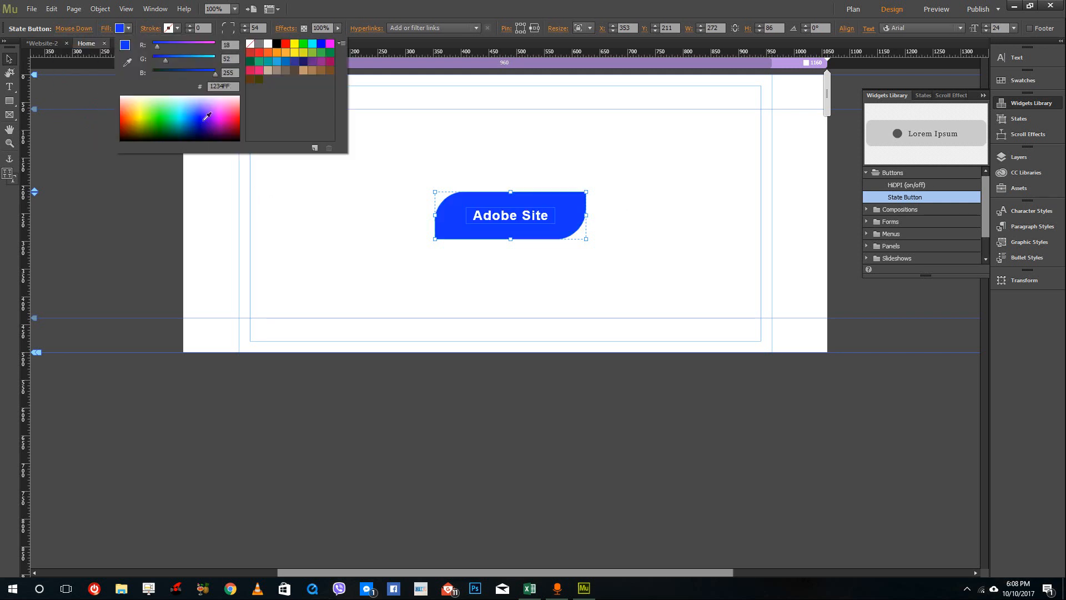
Preview the page in the browser and test the button's rollover and mouse-down colors
left_click(32, 9)
left_click(102, 196)
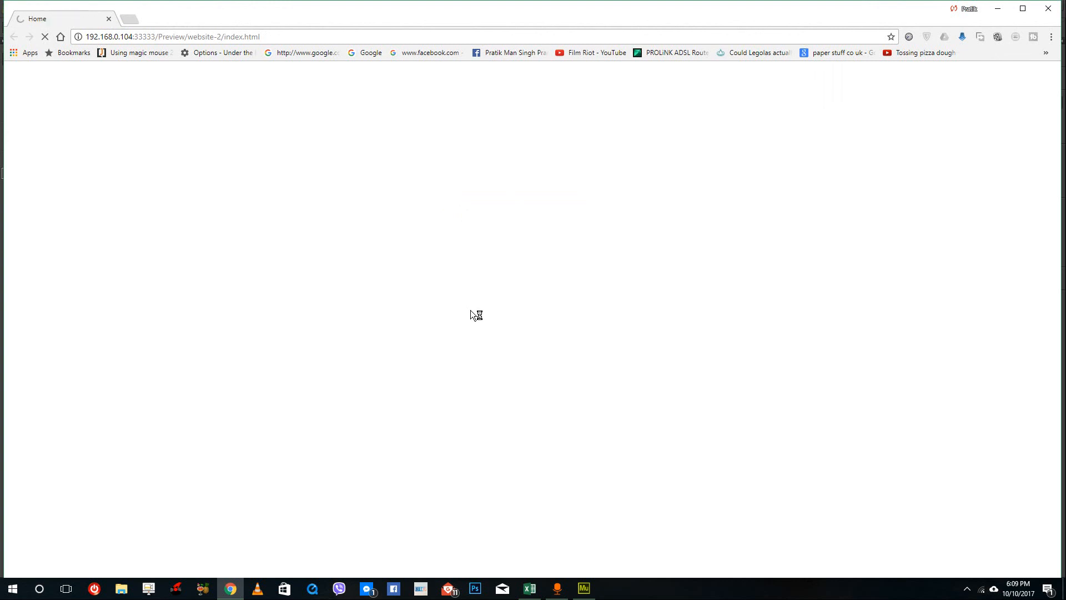
left_click(587, 213)
triple_click(582, 222)
left_click(581, 223)
left_click(581, 224)
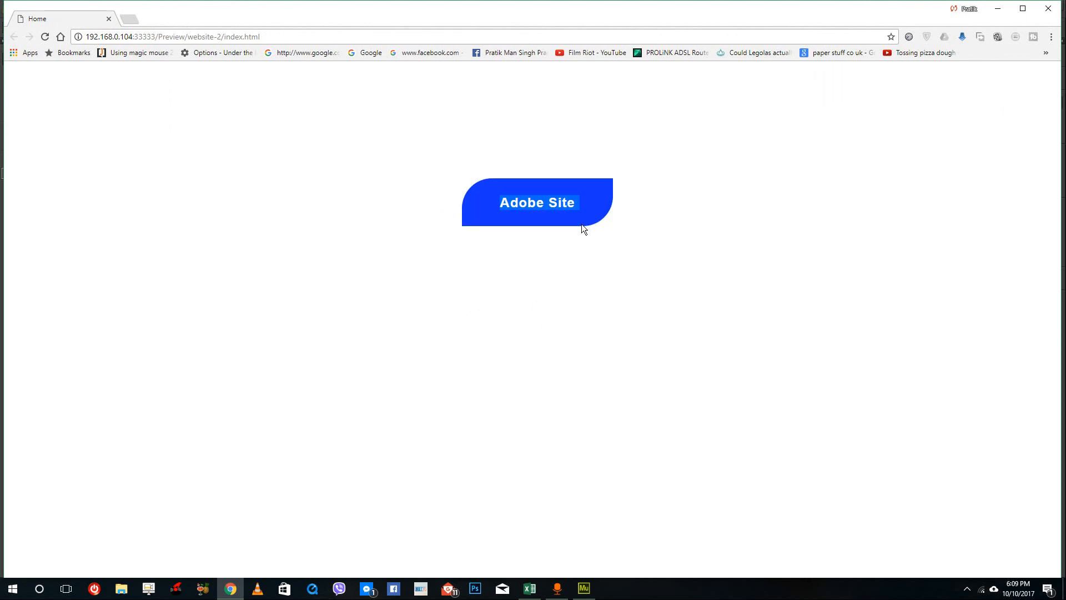
Finish testing the mouse-down color, return to Adobe Muse and reselect the button in its Normal state
triple_click(567, 216)
key("alt+Tab")
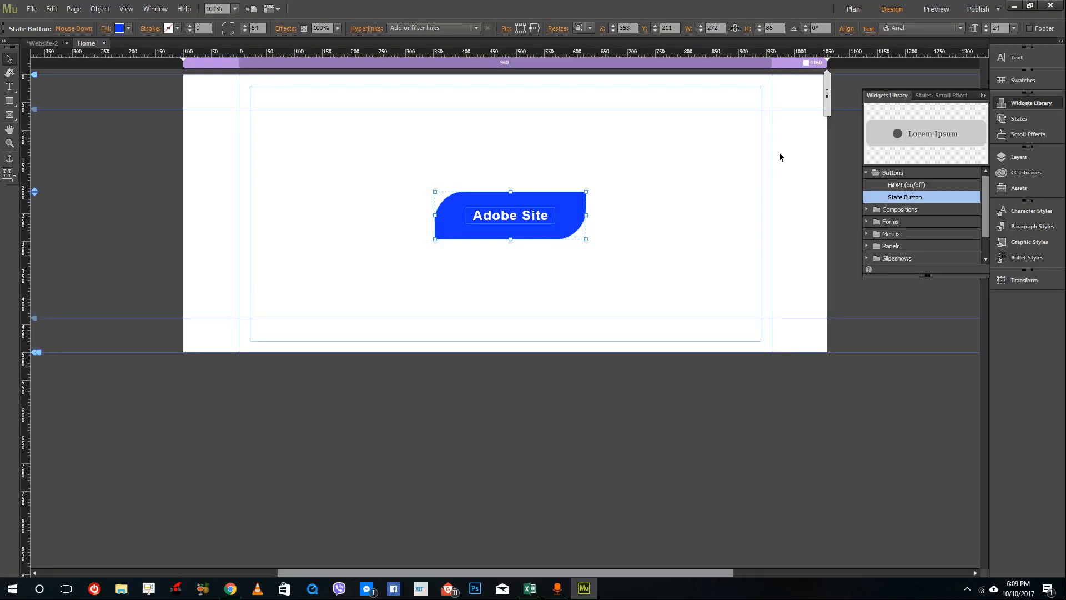
left_click(603, 237)
left_click(578, 218)
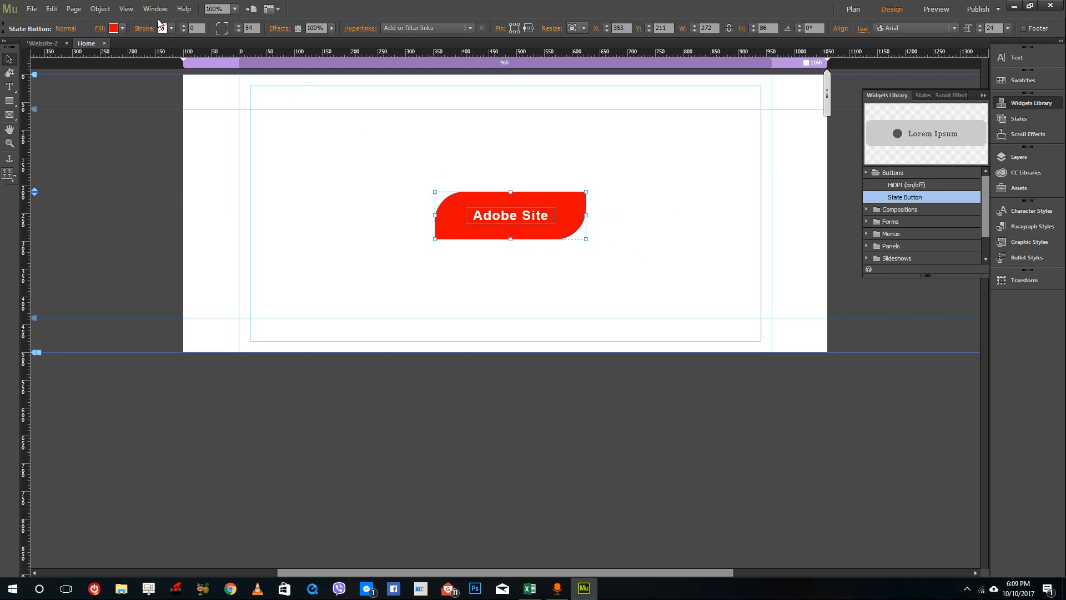
Change the Normal state's fill to a vertical gradient from red to dark red
left_click(98, 31)
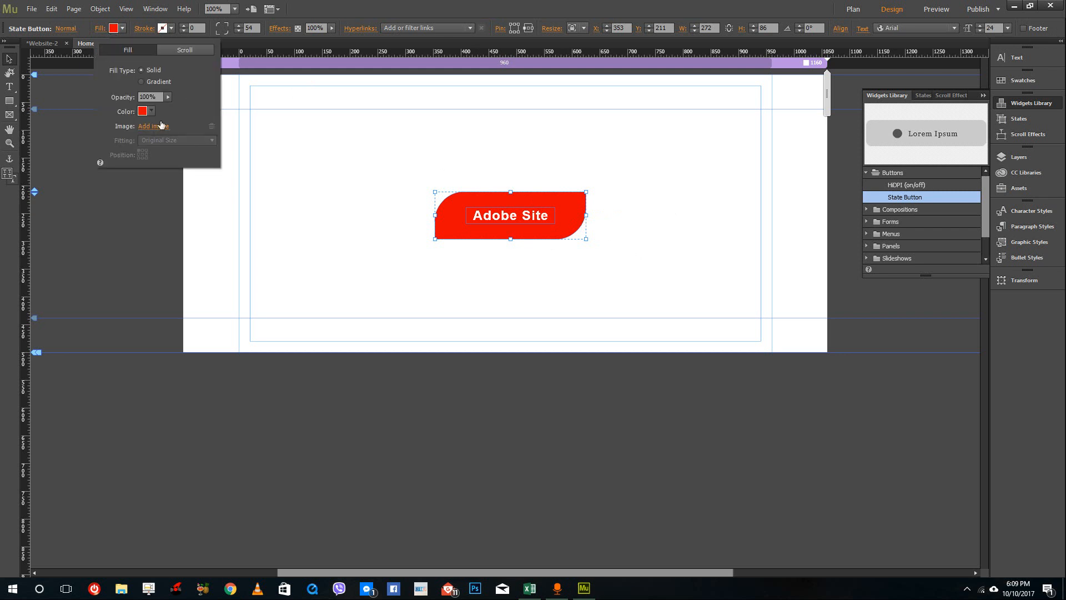
left_click(148, 82)
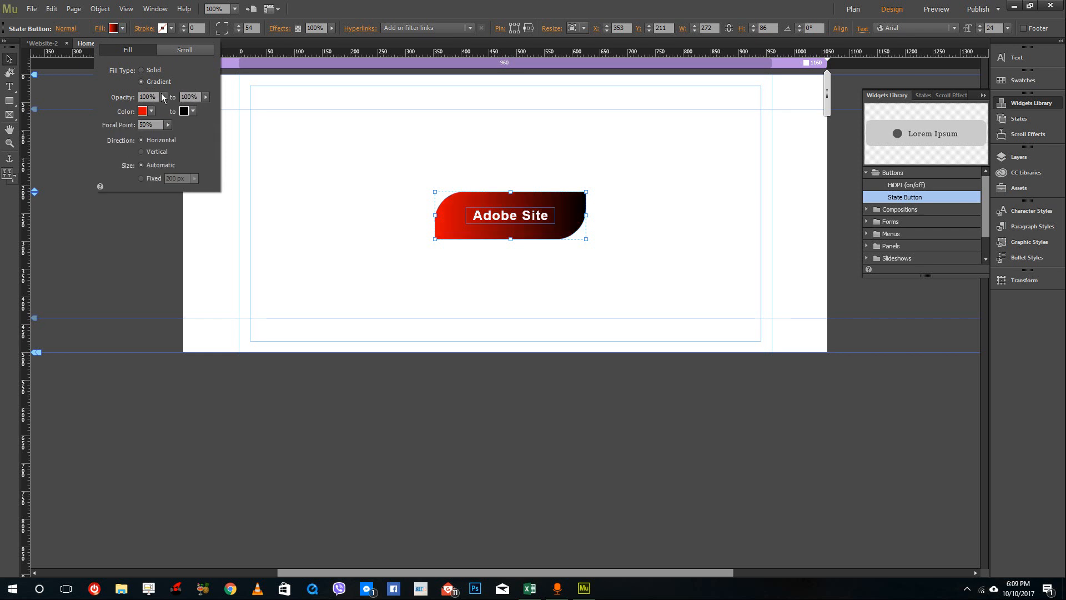
left_click(158, 151)
left_click(192, 112)
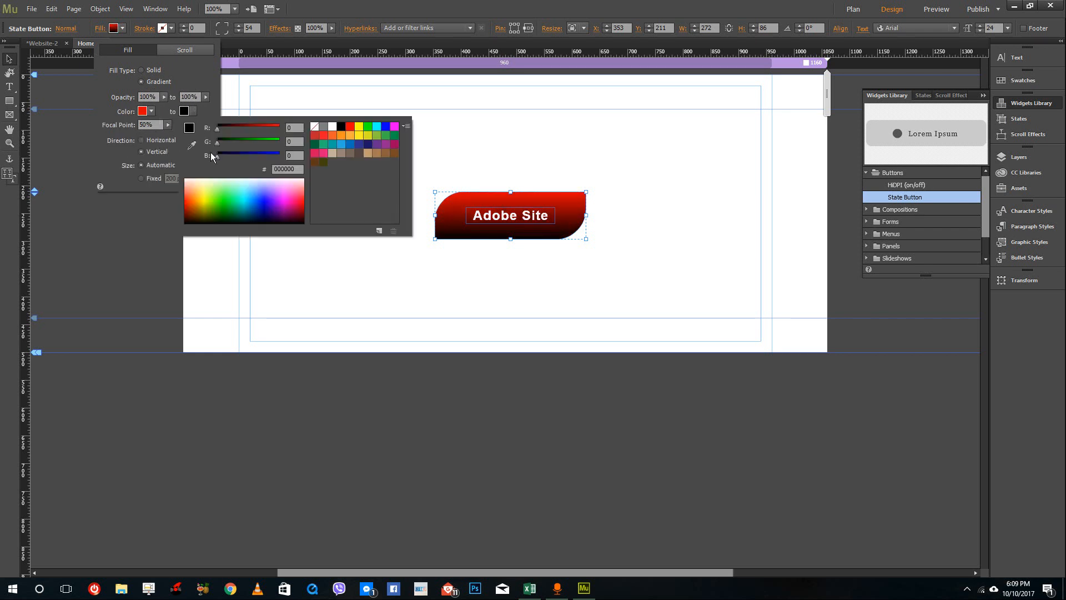
left_click(185, 202)
left_click(186, 205)
left_click(185, 207)
left_click(557, 256)
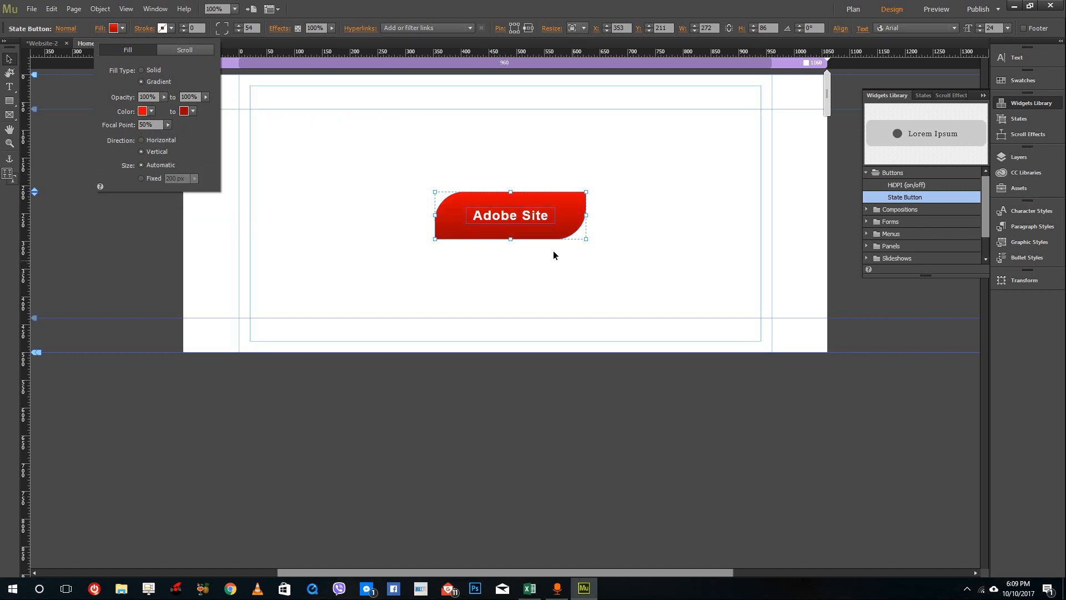
left_click(481, 260)
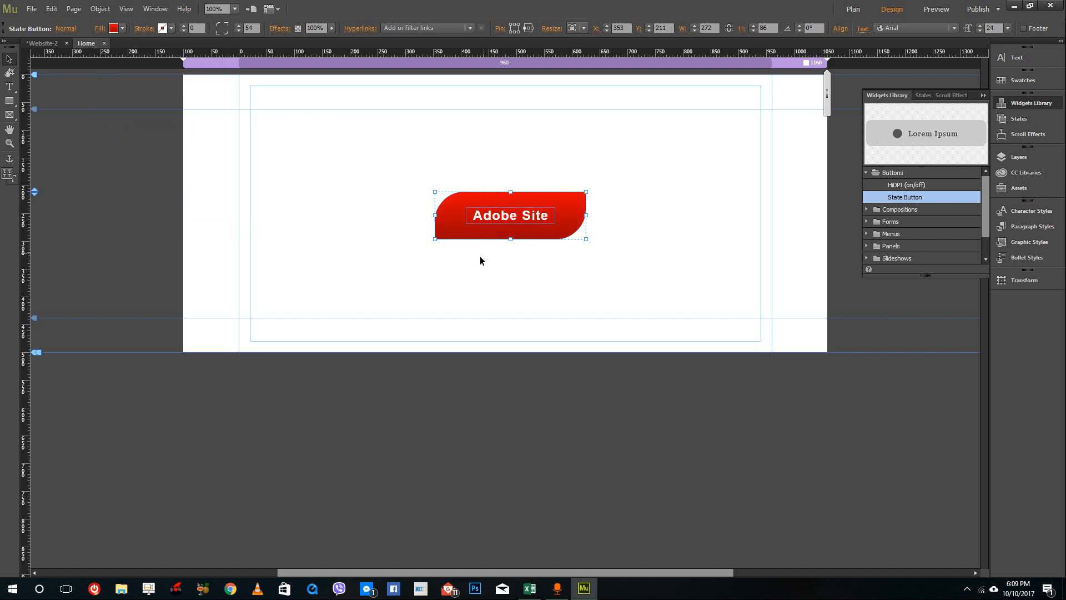
Switch the button to its Rollover state and set its gradient's end color to dark green (087900)
left_click(65, 28)
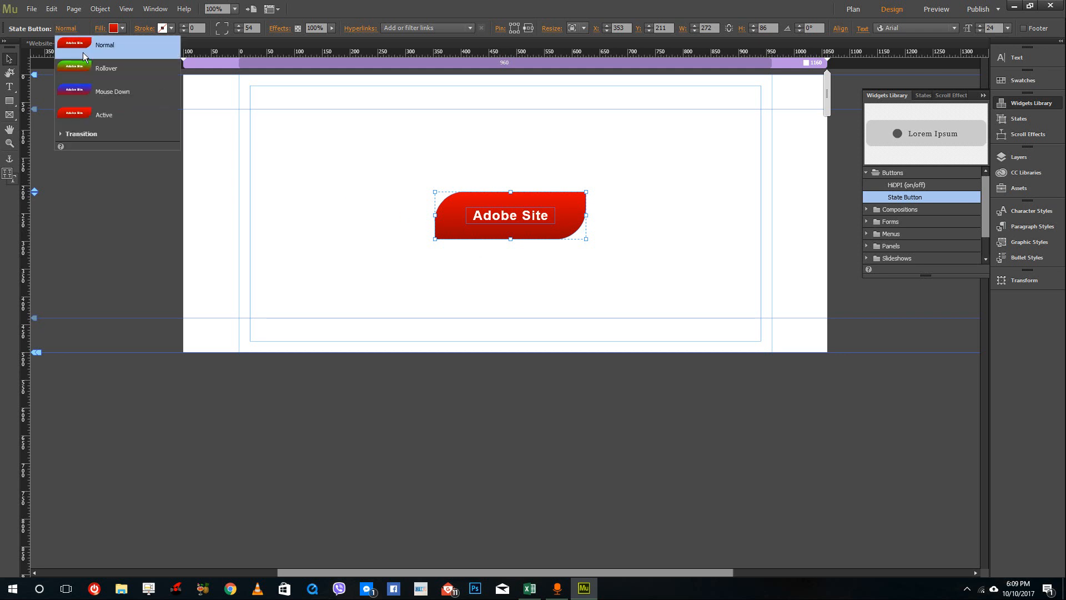
left_click(104, 68)
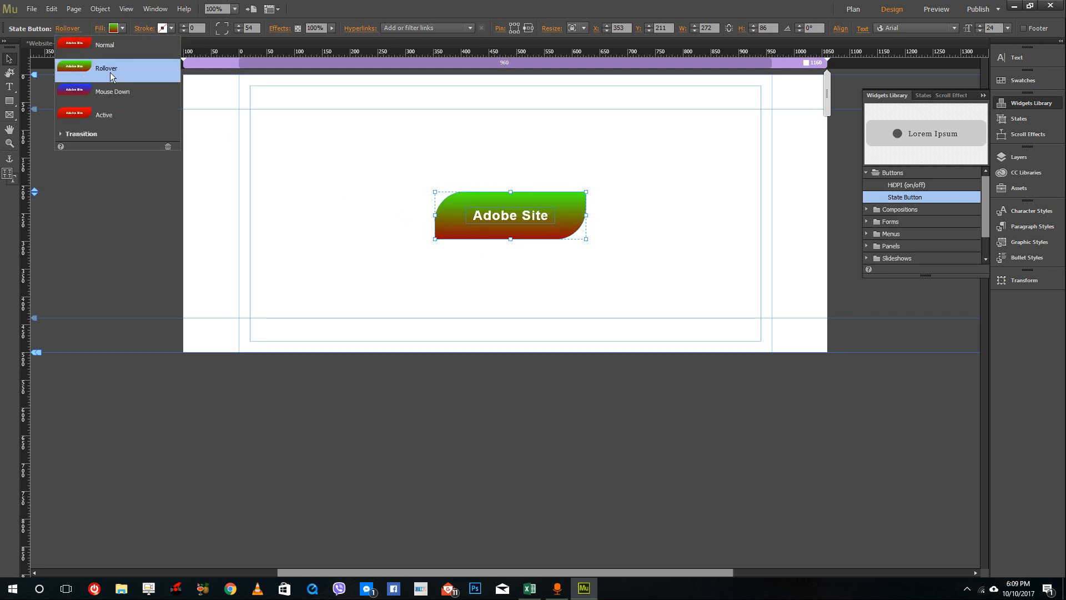
left_click(120, 28)
left_click(99, 29)
left_click(99, 31)
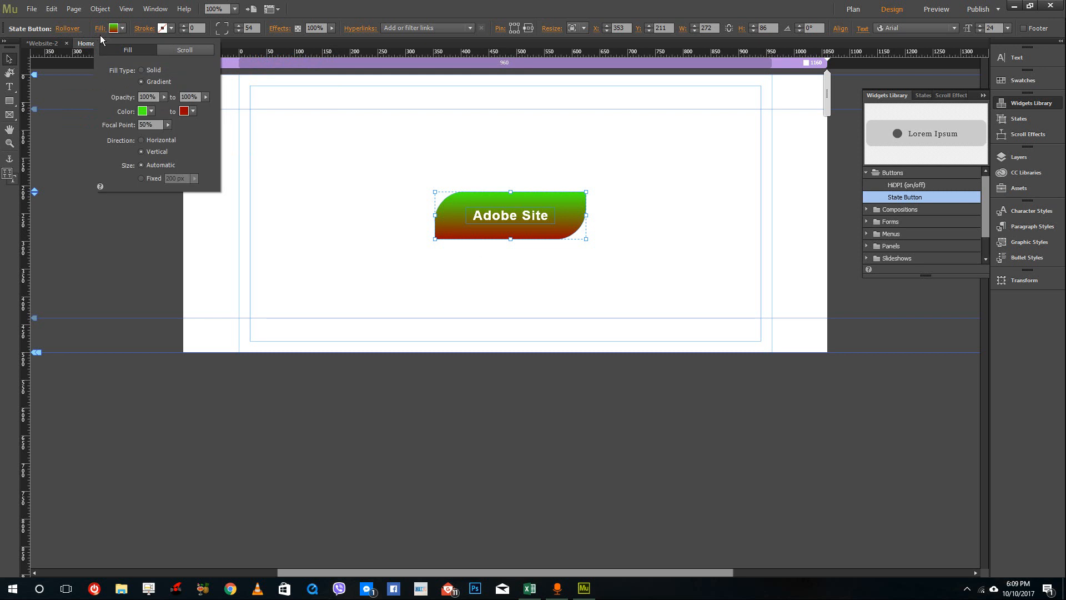
left_click(151, 112)
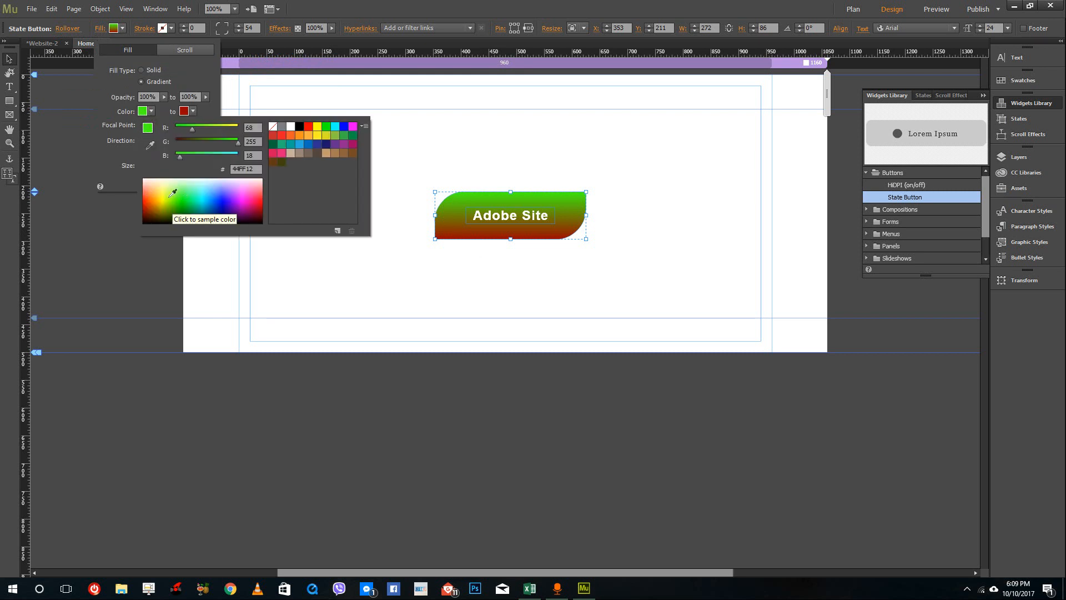
left_click(193, 112)
left_click(194, 113)
left_click(223, 206)
left_click(227, 210)
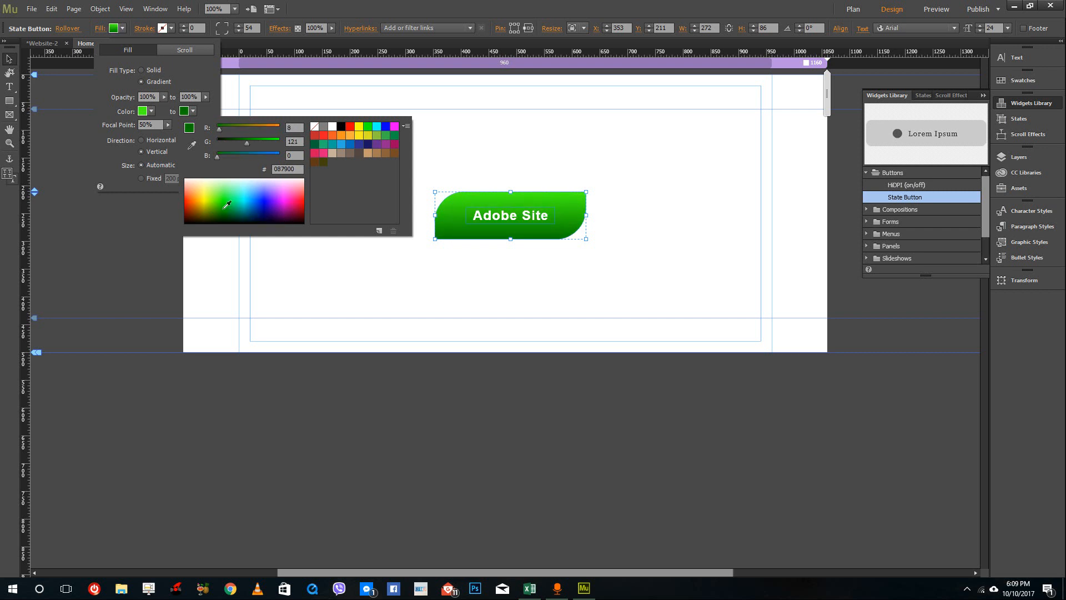
Switch the button to its Mouse Down state and set its gradient's end color to dark blue (00195B)
left_click(65, 30)
left_click(74, 30)
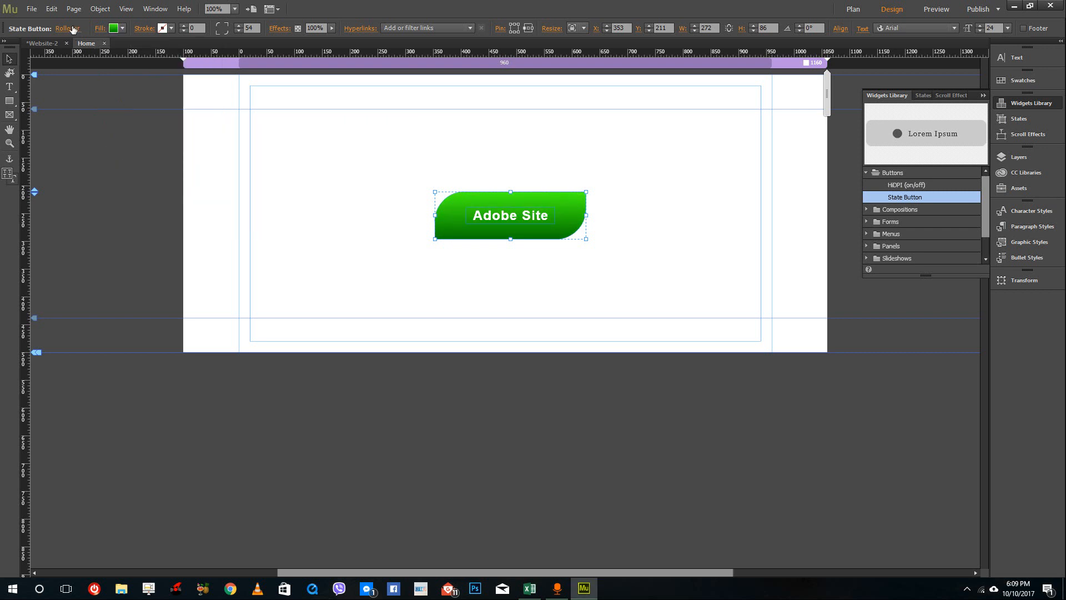
left_click(71, 31)
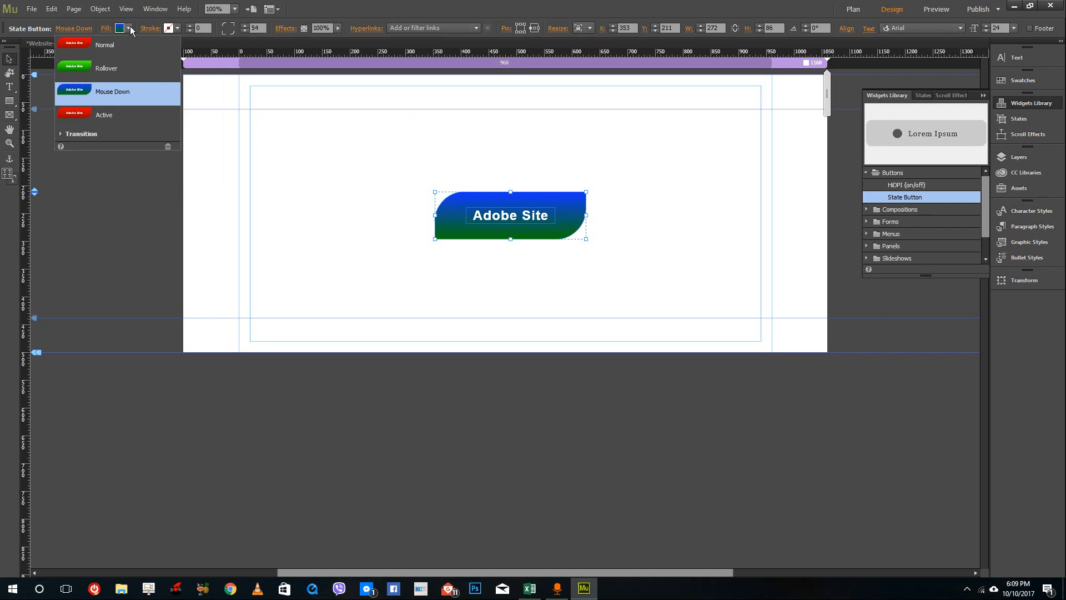
left_click(104, 91)
left_click(129, 29)
left_click(130, 29)
left_click(104, 29)
left_click(192, 111)
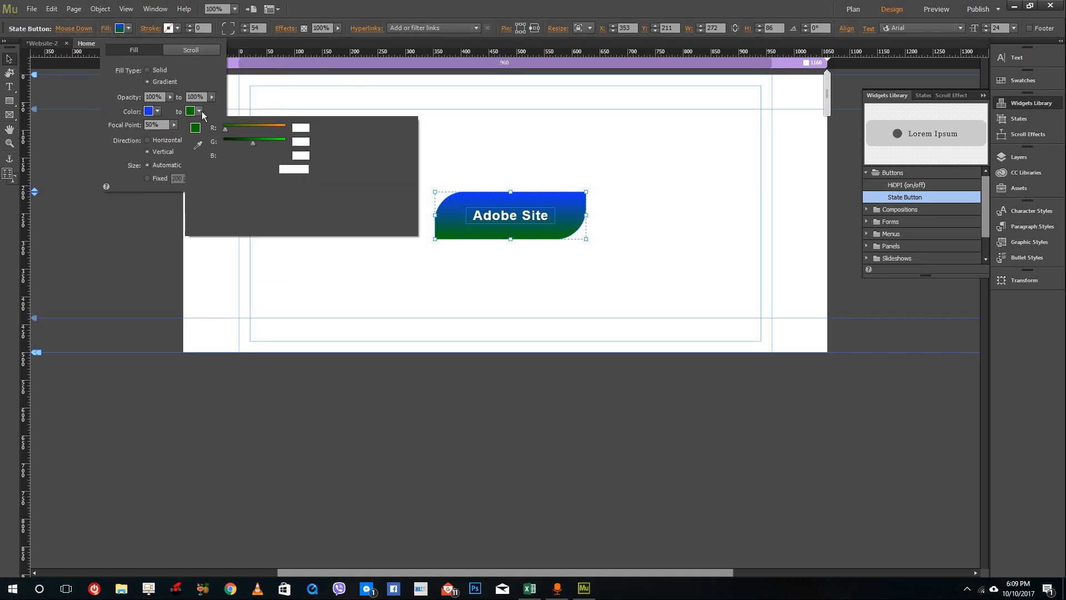
left_click(265, 201)
left_click(269, 212)
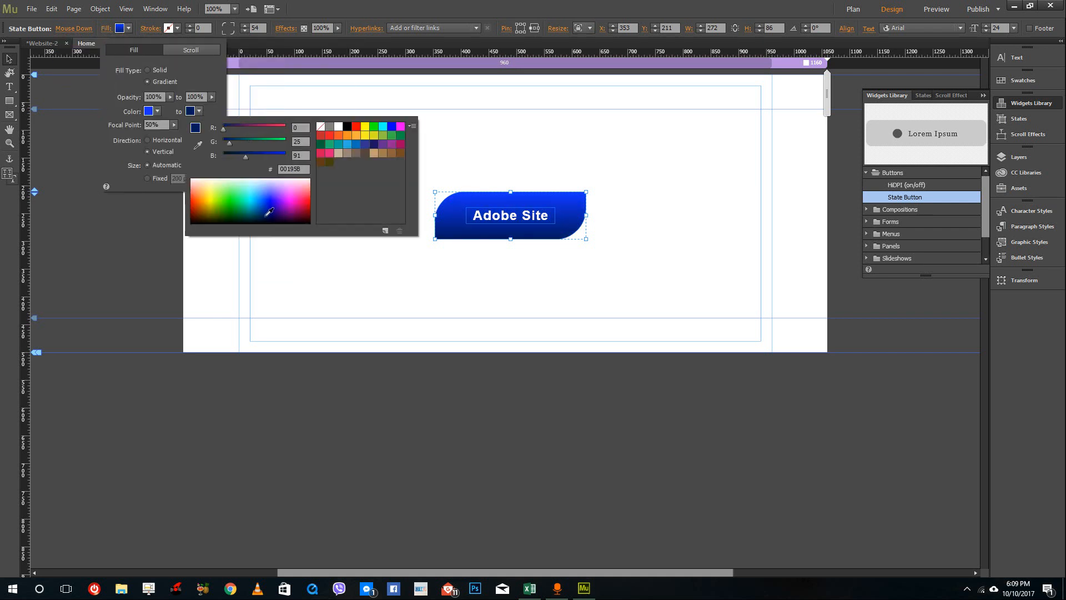
Check the button's Active state and return the button to its Normal state
left_click(77, 33)
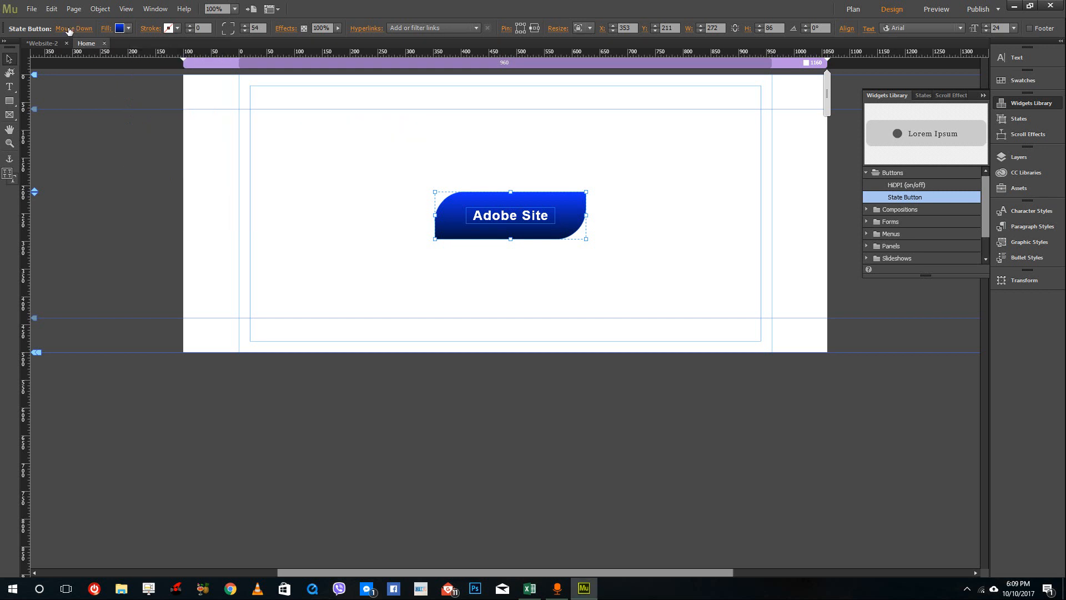
left_click(76, 30)
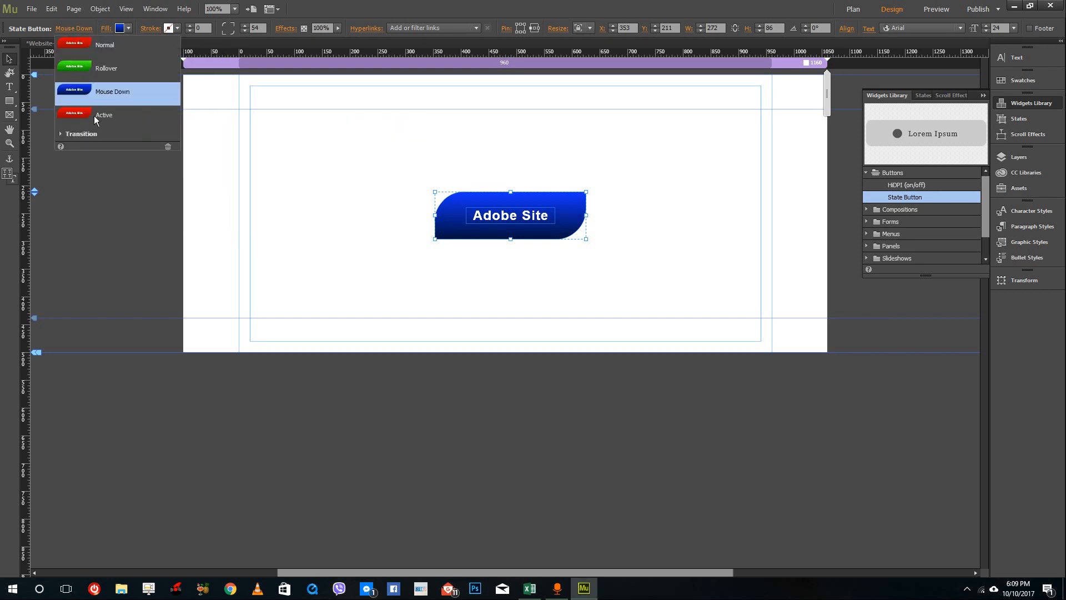
left_click(96, 116)
left_click(104, 45)
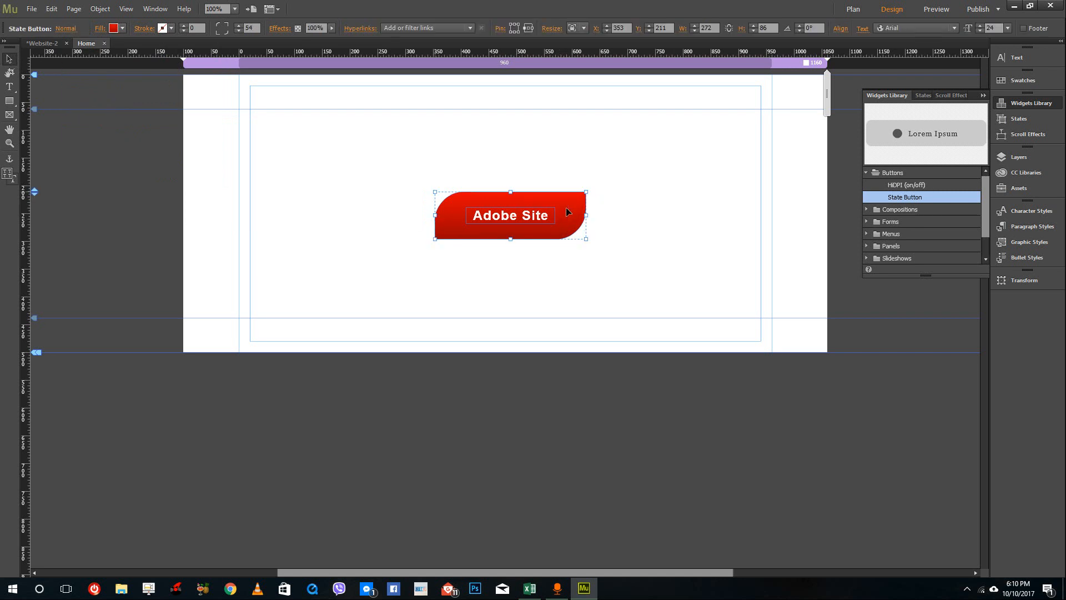
Add a bevel effect to the button with a blur of 55 and 45% opacity
left_click(281, 28)
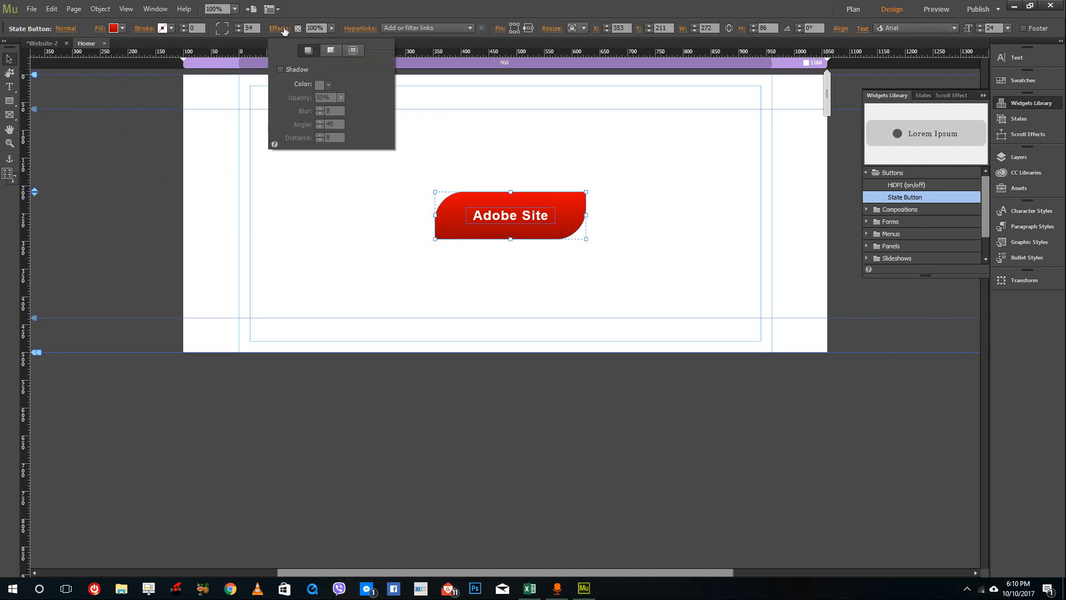
left_click(331, 50)
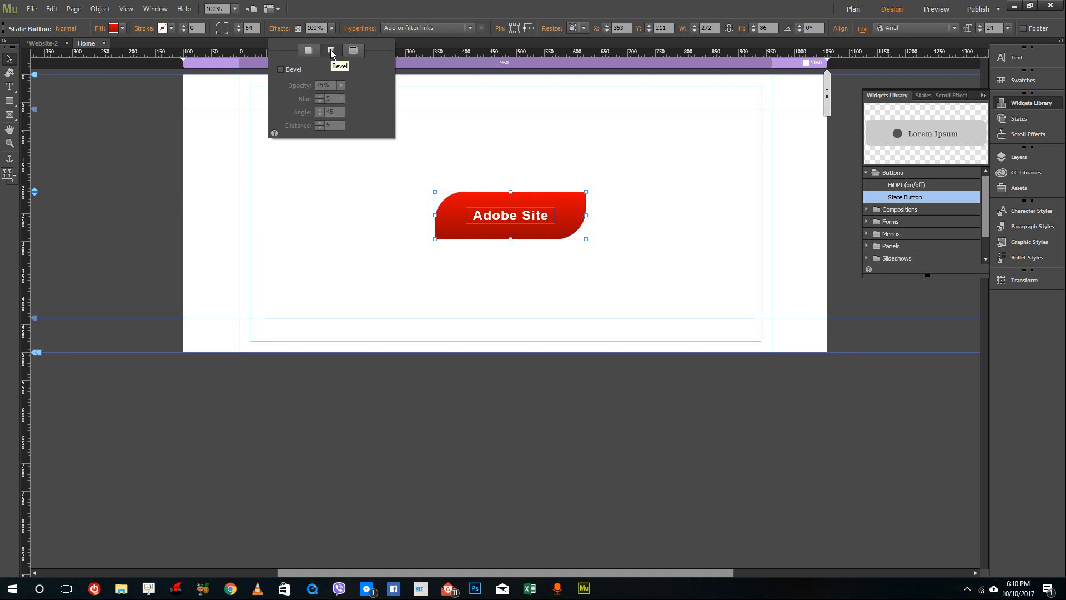
left_click(280, 70)
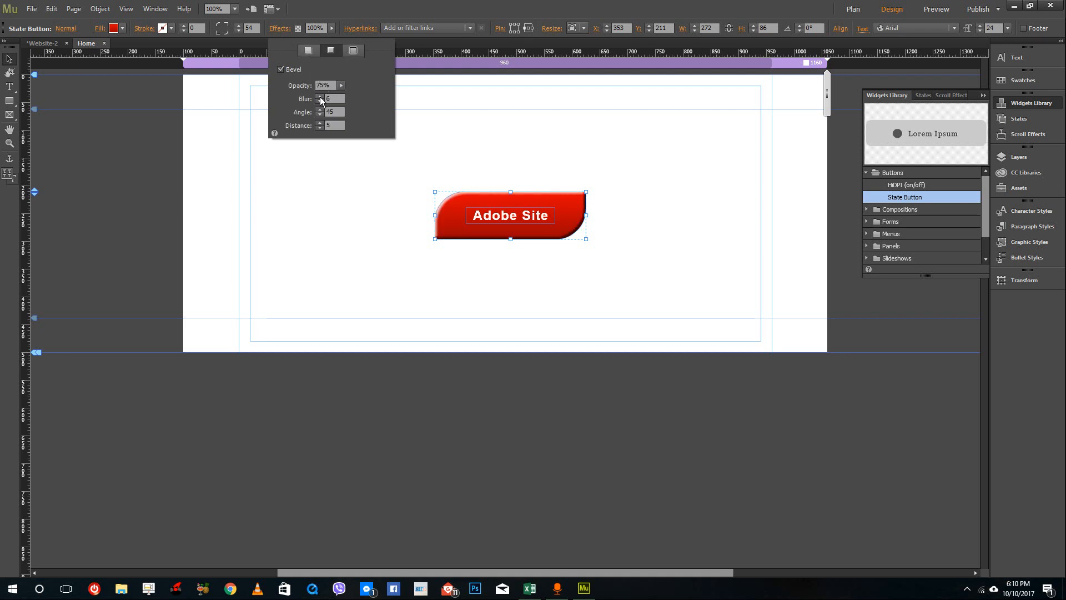
left_click(319, 96)
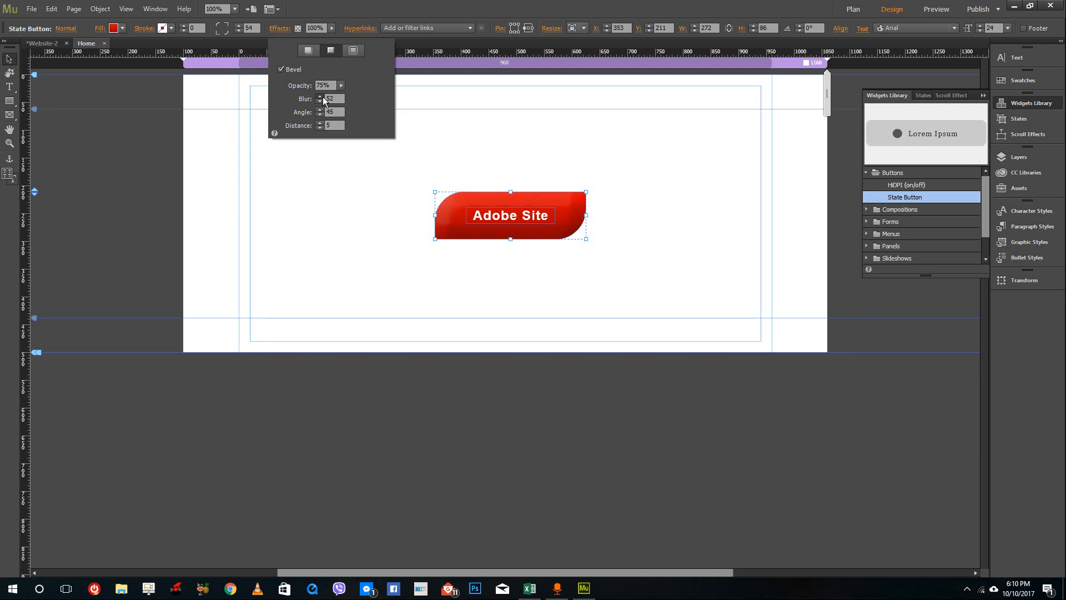
left_click(341, 85)
left_click_drag(327, 96, 315, 95)
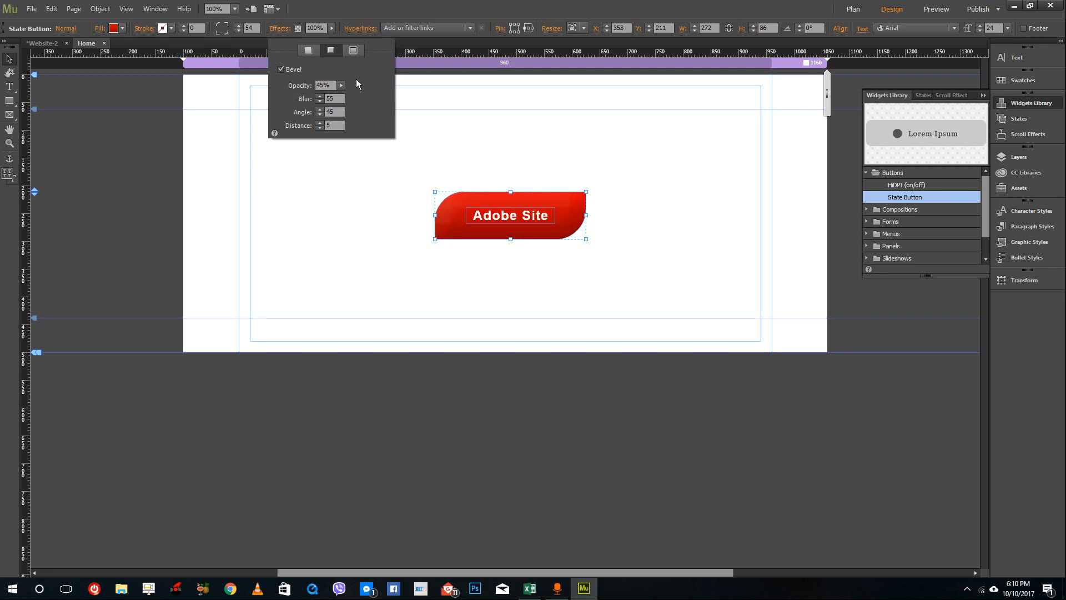
Enable a dark brown (4E1500) glow and a black shadow on the button
left_click(361, 51)
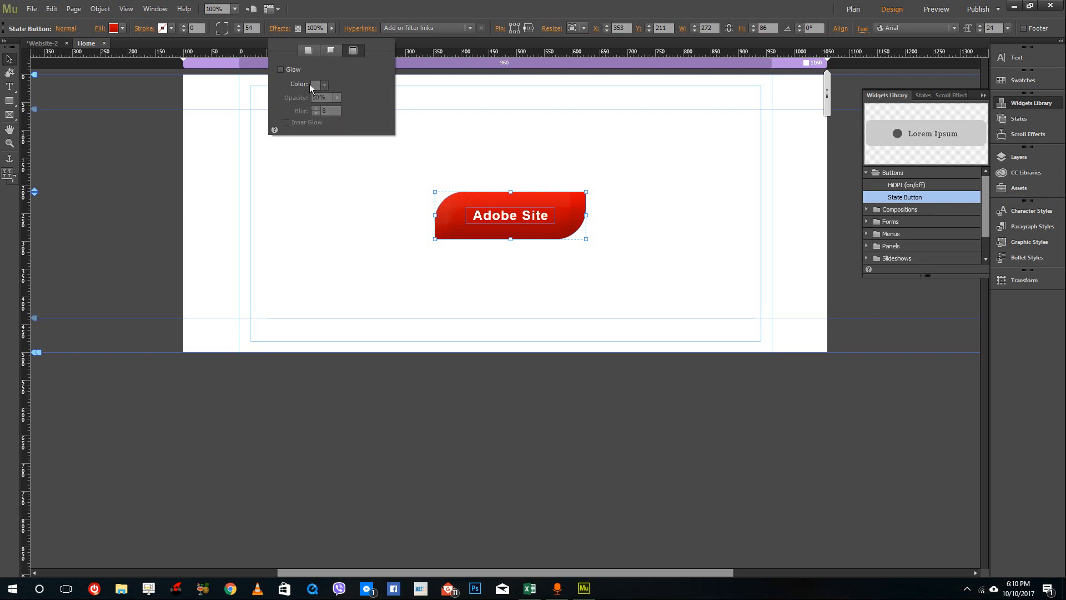
left_click(281, 68)
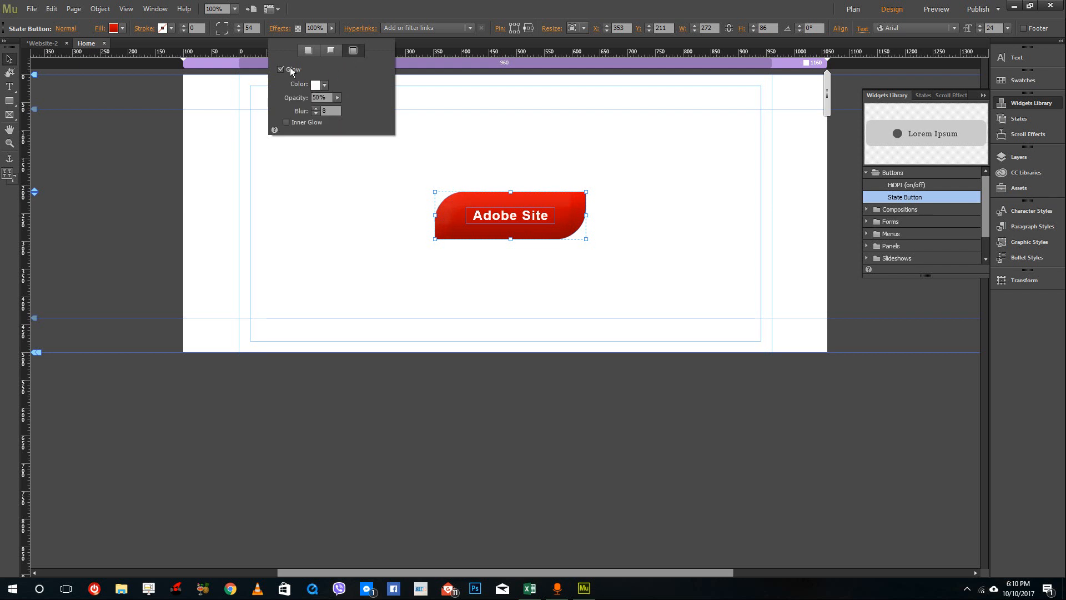
left_click(324, 86)
left_click(324, 190)
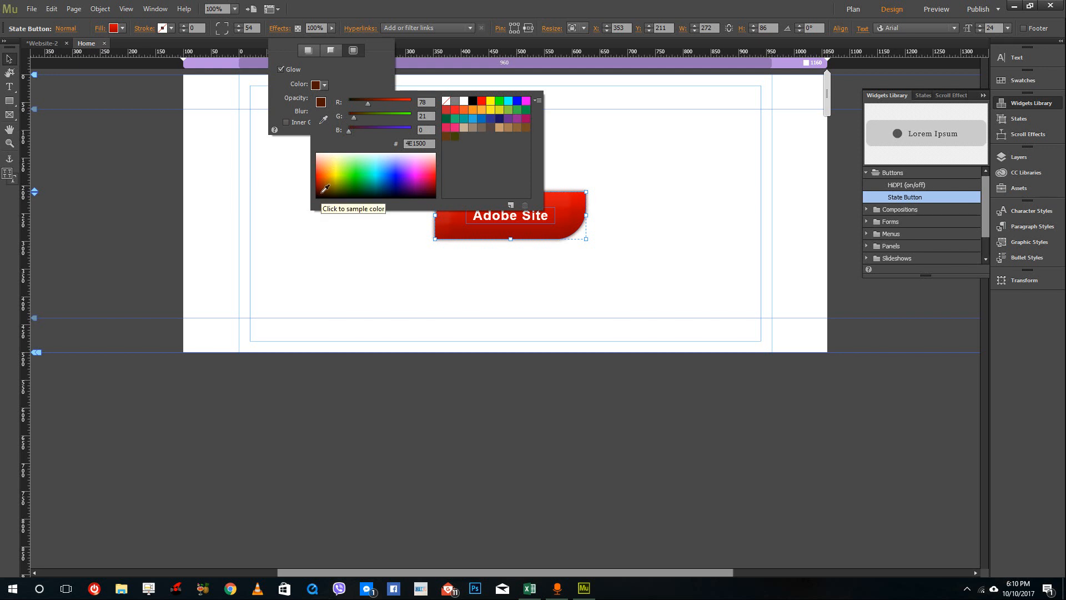
left_click(367, 77)
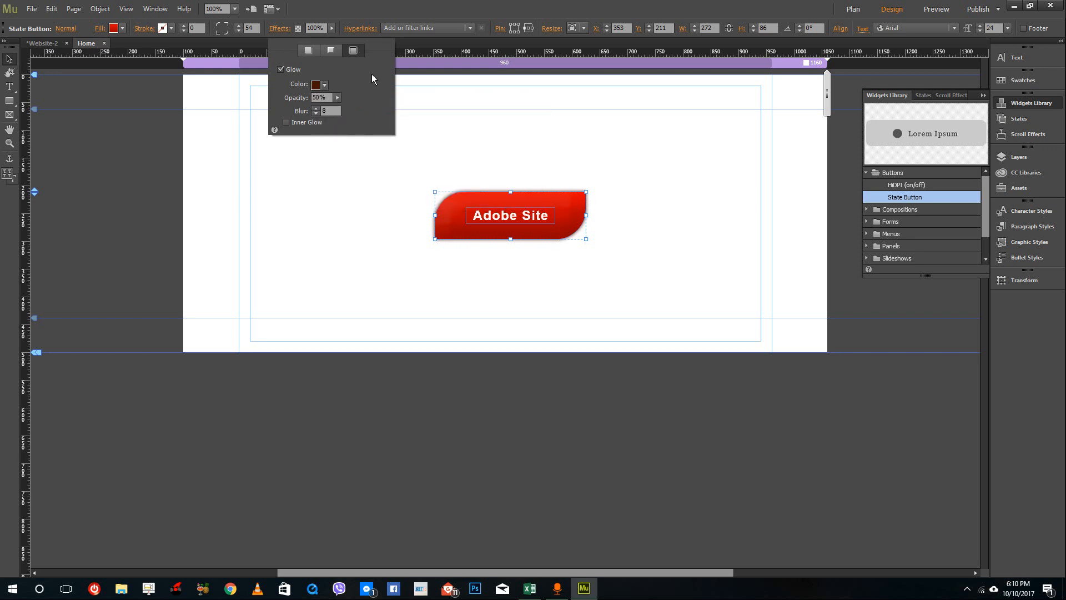
left_click(309, 50)
left_click(278, 69)
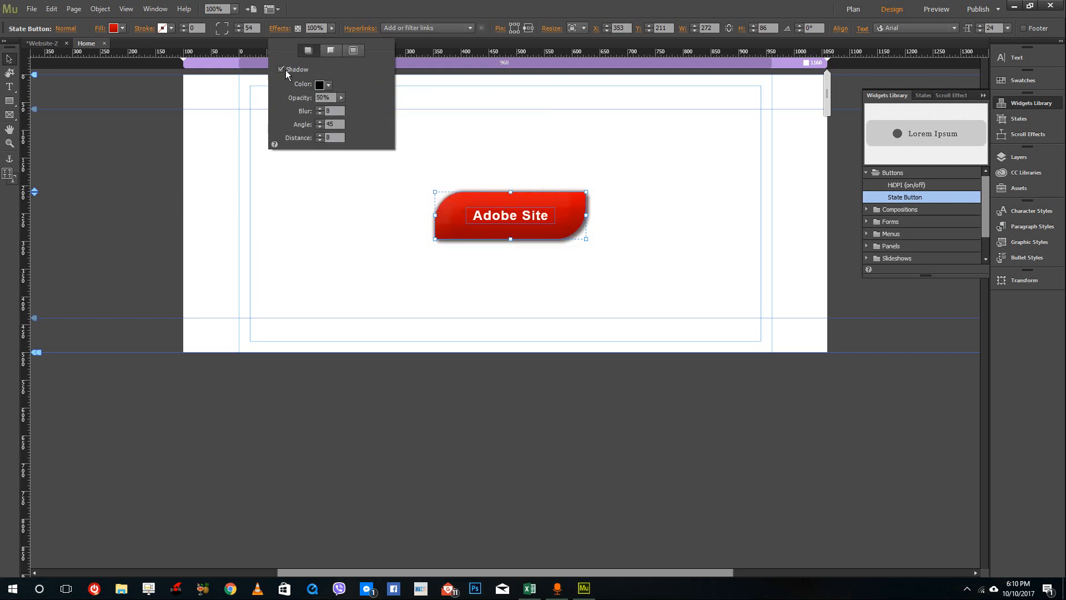
Preview the page in the browser, test the button's mouse-down look and close the preview
left_click(32, 9)
left_click(83, 196)
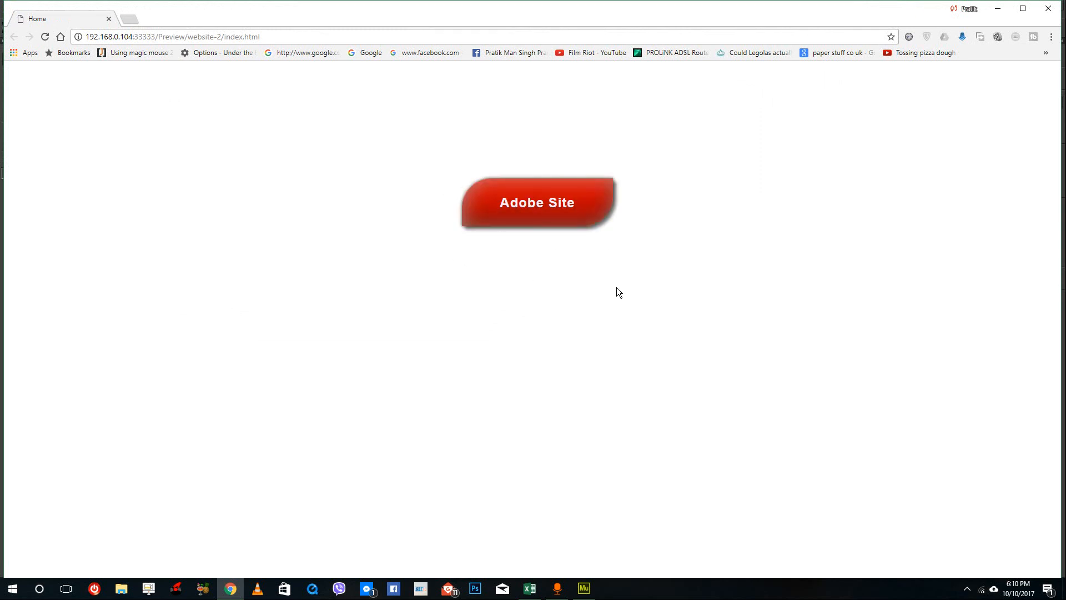
triple_click(595, 195)
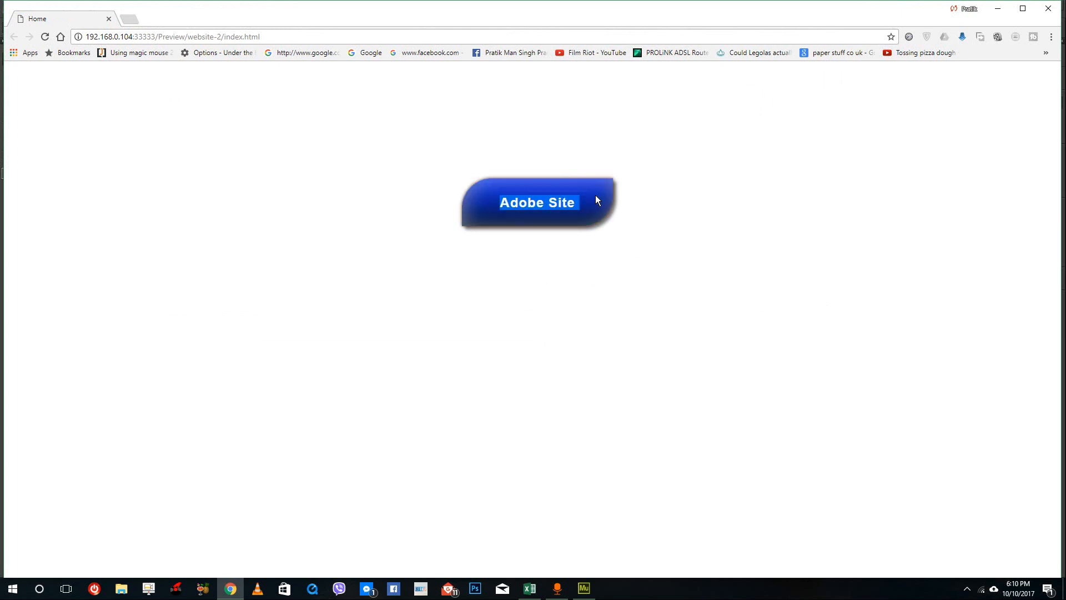
left_click(1048, 8)
Move the button to about X 69, Y 90 and place a pasted copy beside it at about X 362, Y 90
left_click_drag(567, 215, 409, 148)
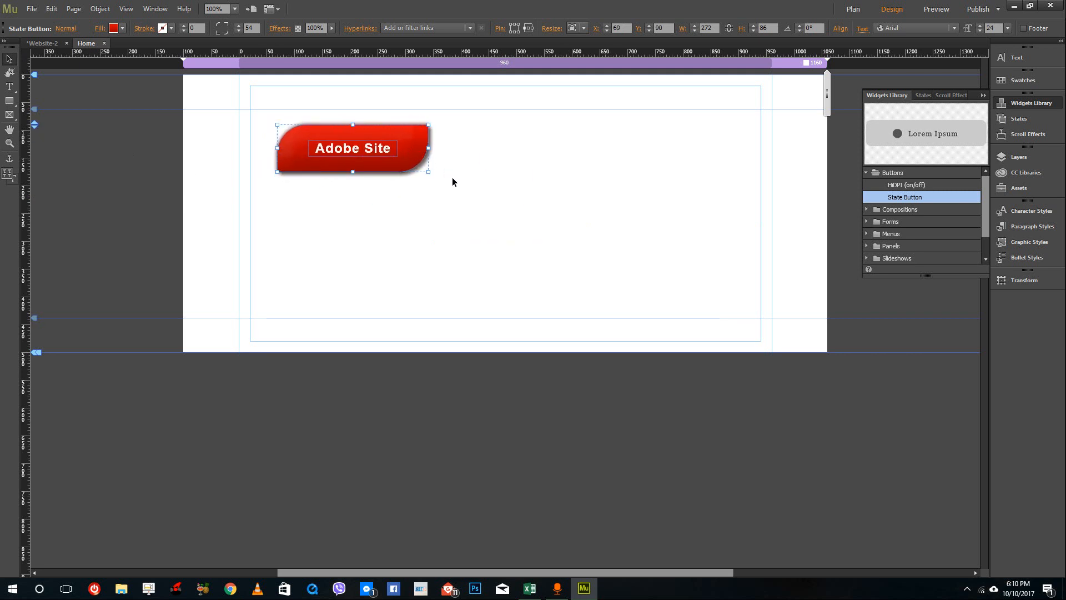
key("ctrl+c")
key("ctrl+v")
left_click_drag(529, 291, 541, 130)
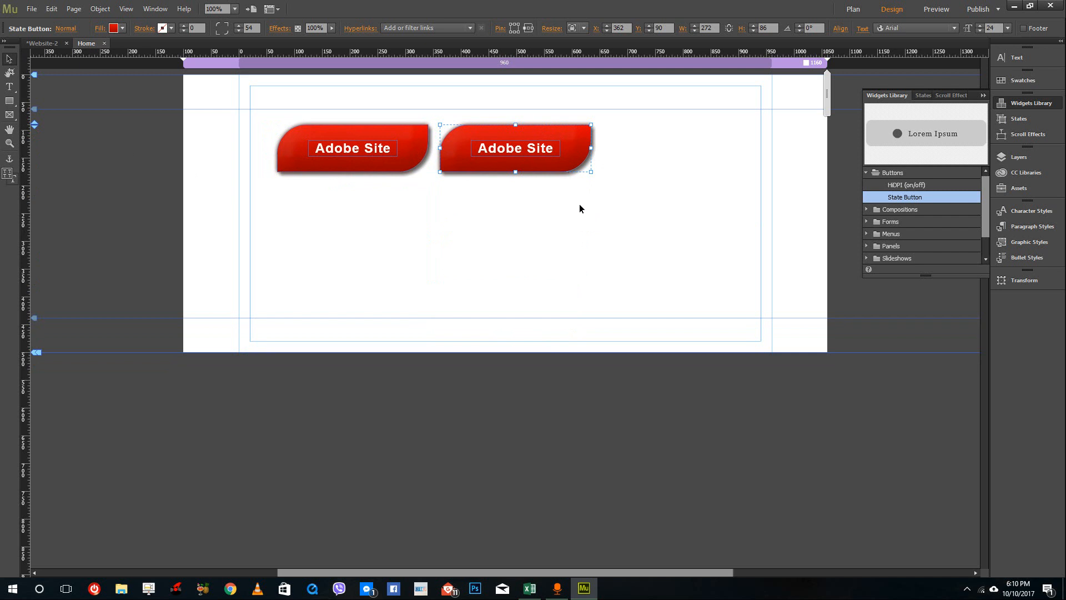
Paste a third button and arrange the three with two in the upper row and one centered below
key("ctrl+v")
left_click_drag(569, 305, 734, 141)
left_click_drag(536, 137, 465, 198)
left_click_drag(680, 128, 526, 127)
left_click(468, 176)
Preview the page with the three buttons in the browser
left_click(32, 9)
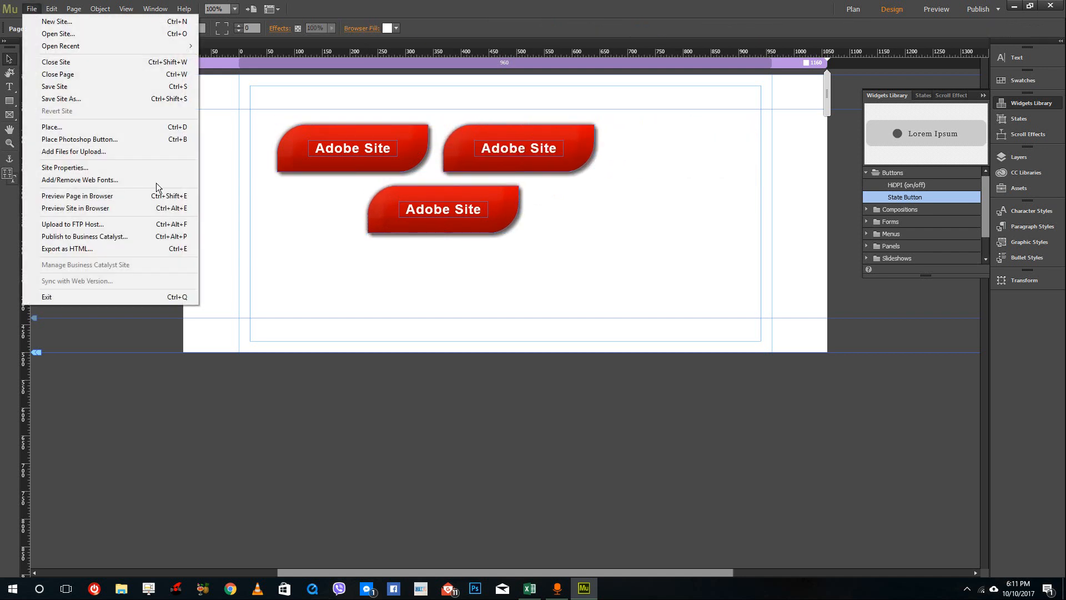
left_click(107, 192)
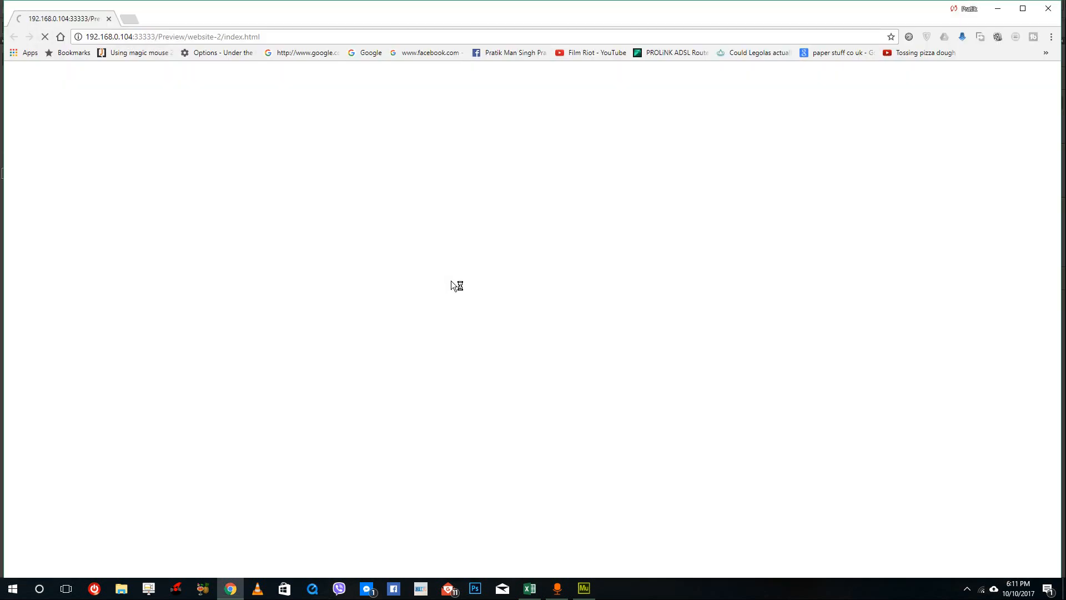